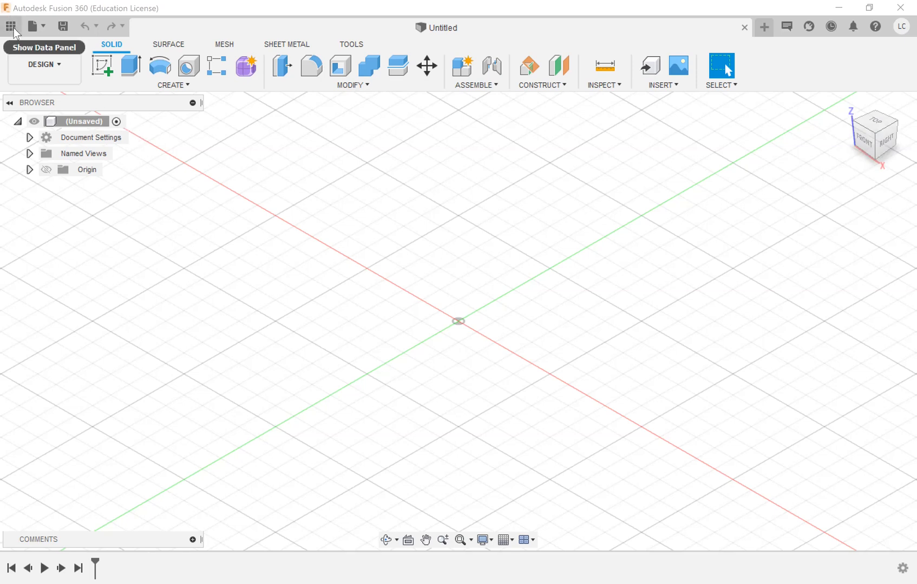
Create a new project named Design and close the project list
click(254, 28)
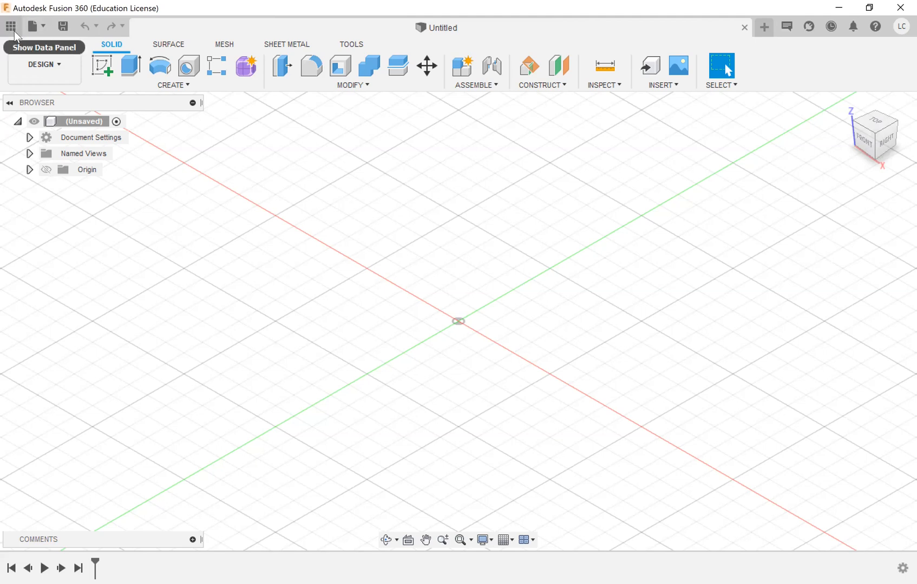
click(14, 30)
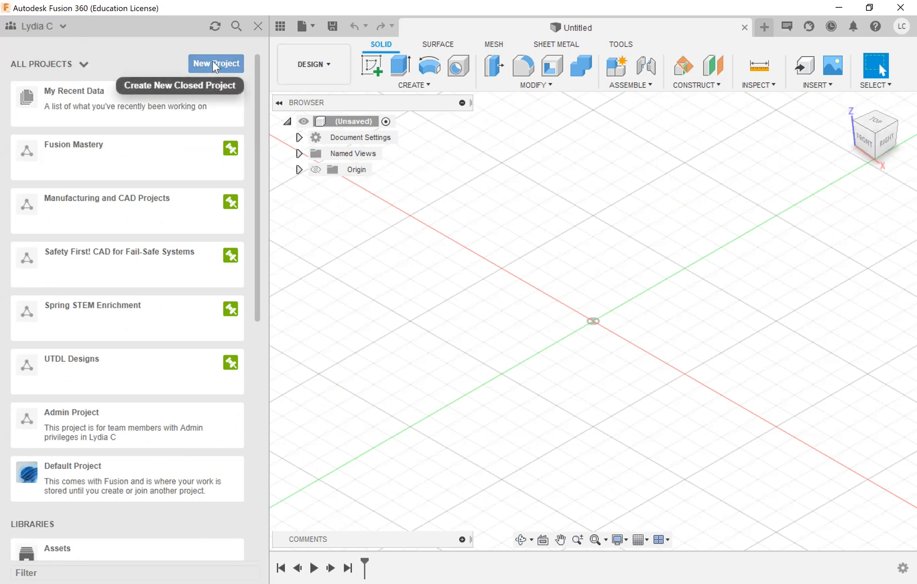
click(213, 62)
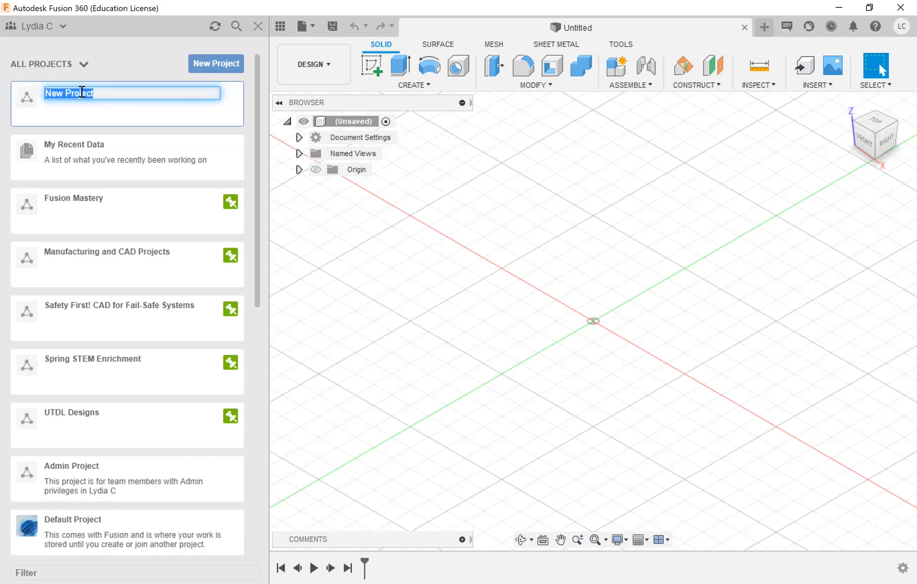
text(Desin)
key(BackSpace)
text(ign)
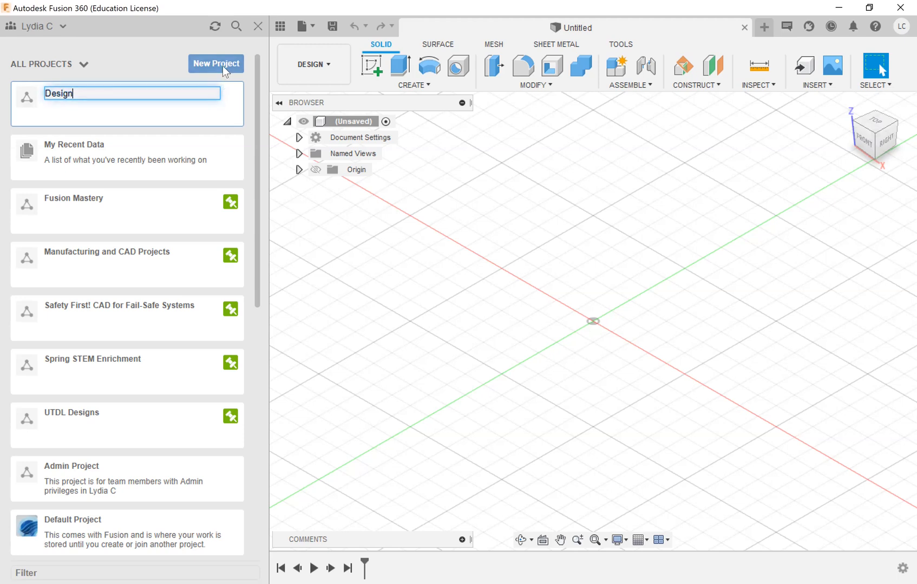
key(Return)
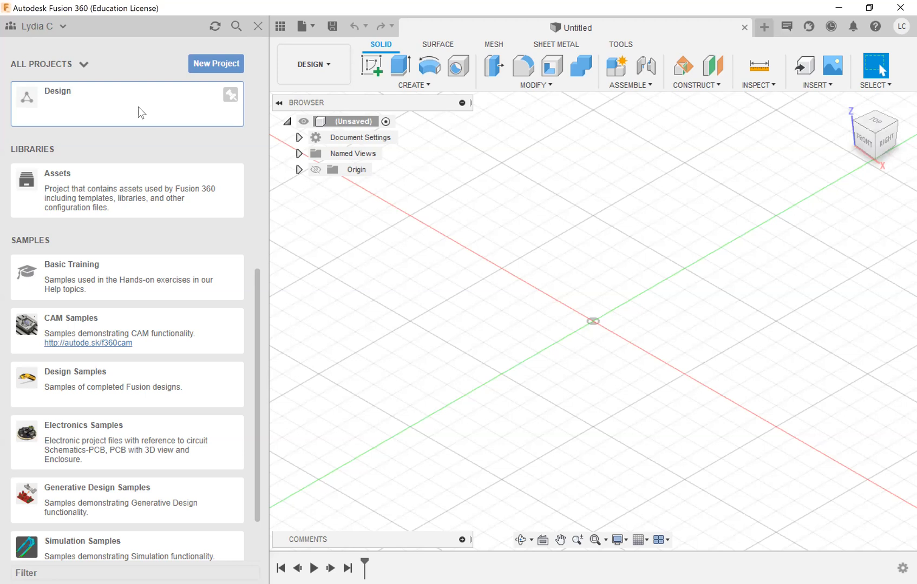
click(259, 29)
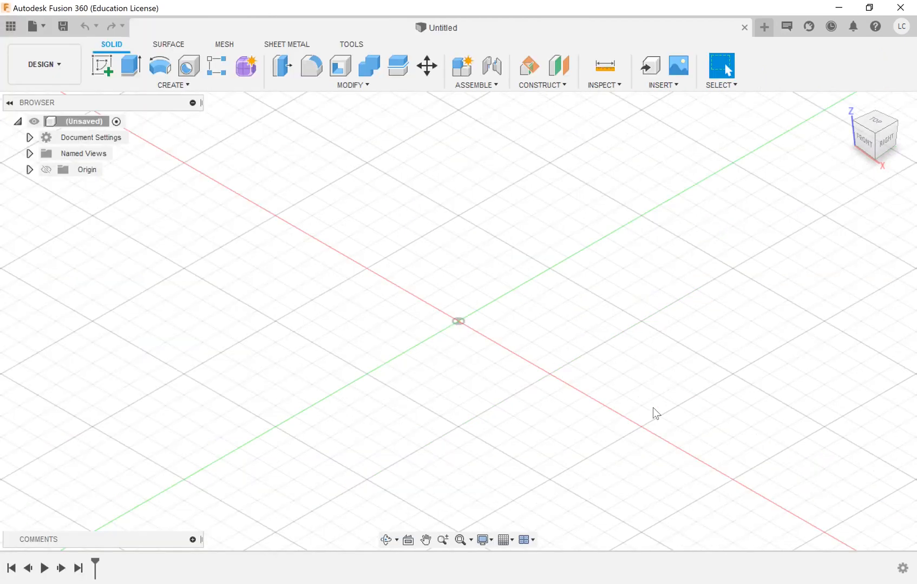
click(12, 30)
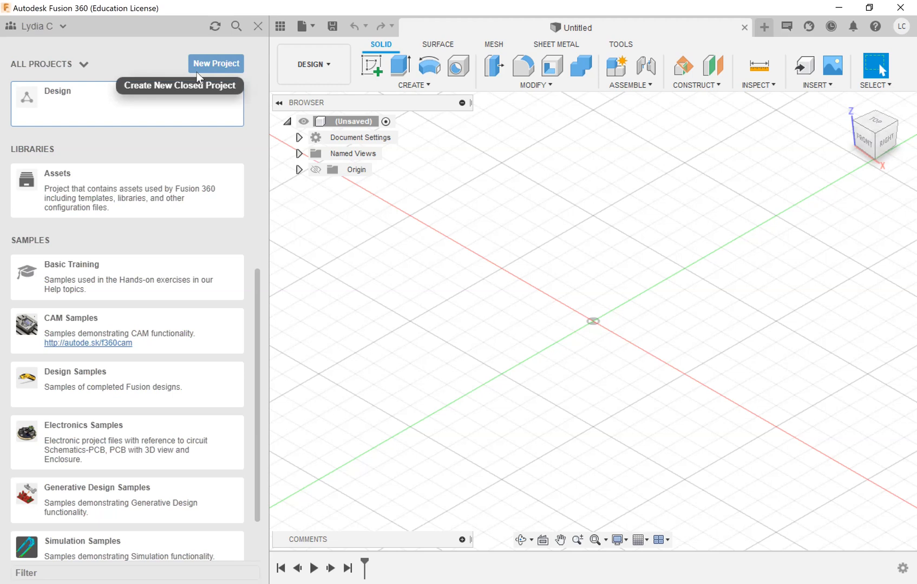
click(258, 26)
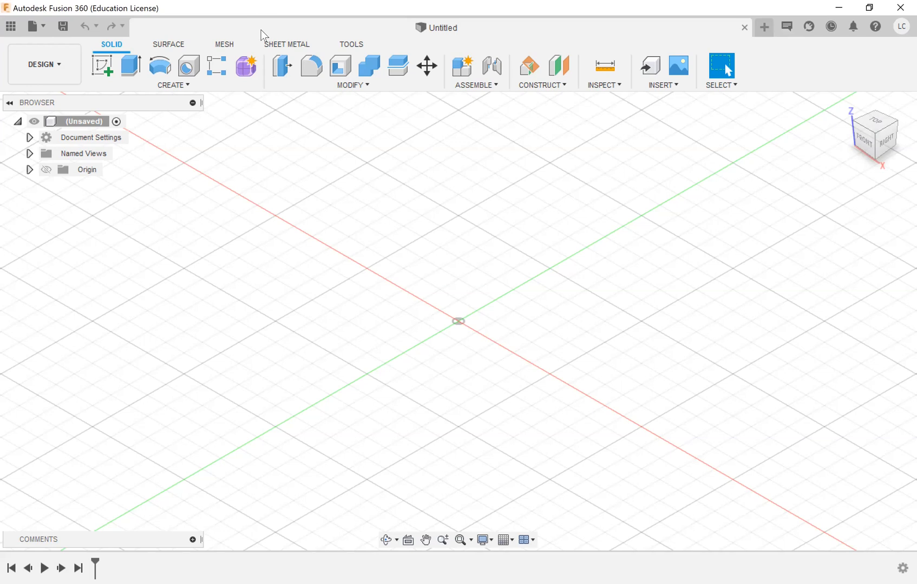
Save the untitled design as Pencil Holder in the Design project
click(62, 27)
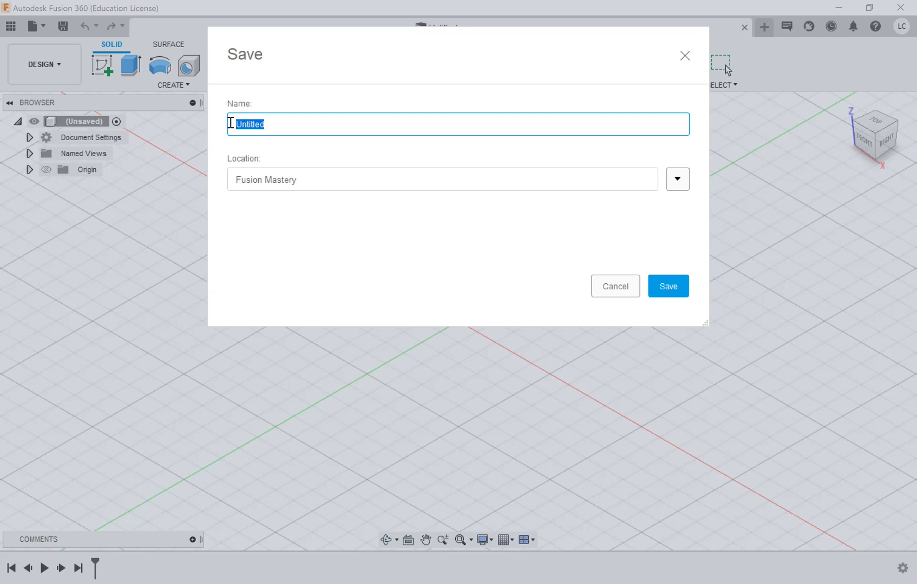
text(Pencil Holder)
click(677, 180)
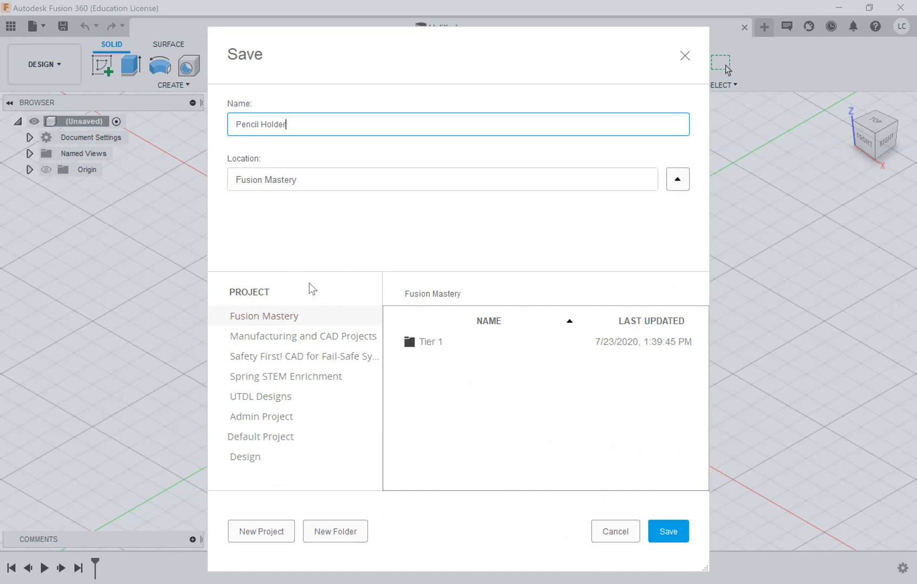
click(245, 458)
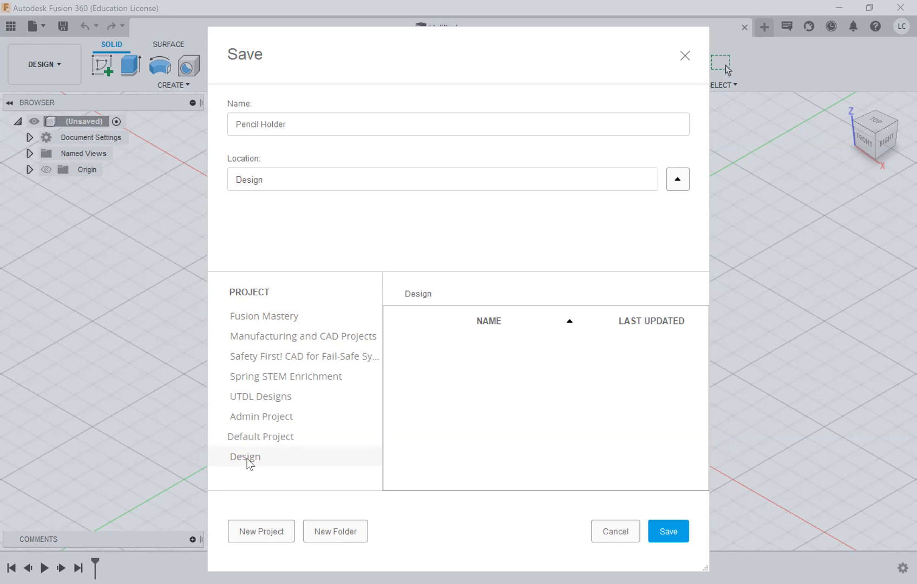
click(664, 533)
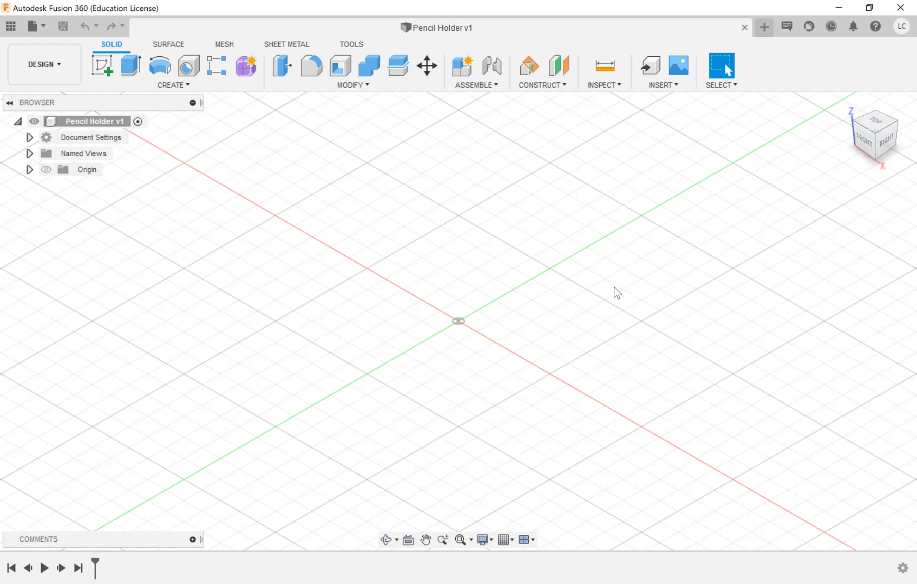
Switch to the top view and start a sketch on the horizontal XY plane
click(878, 124)
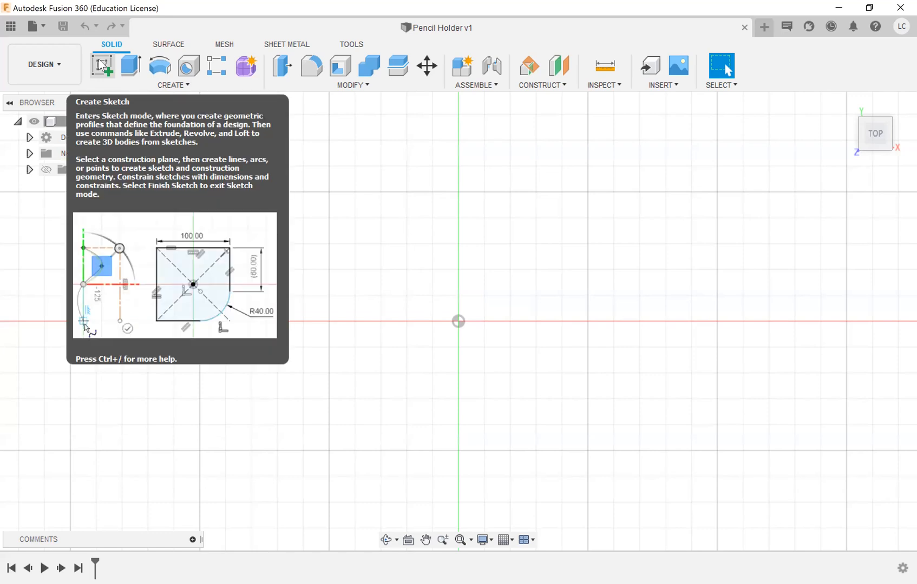
click(103, 64)
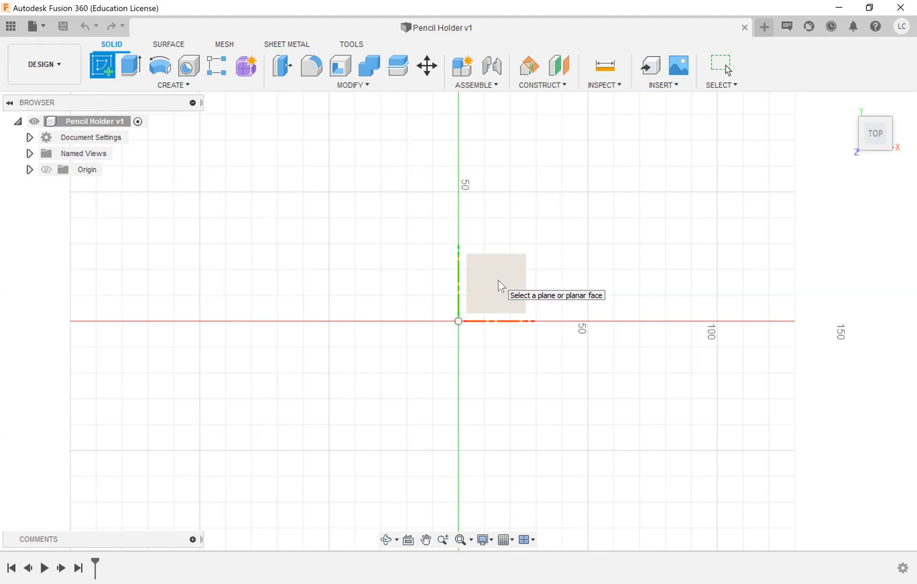
click(497, 286)
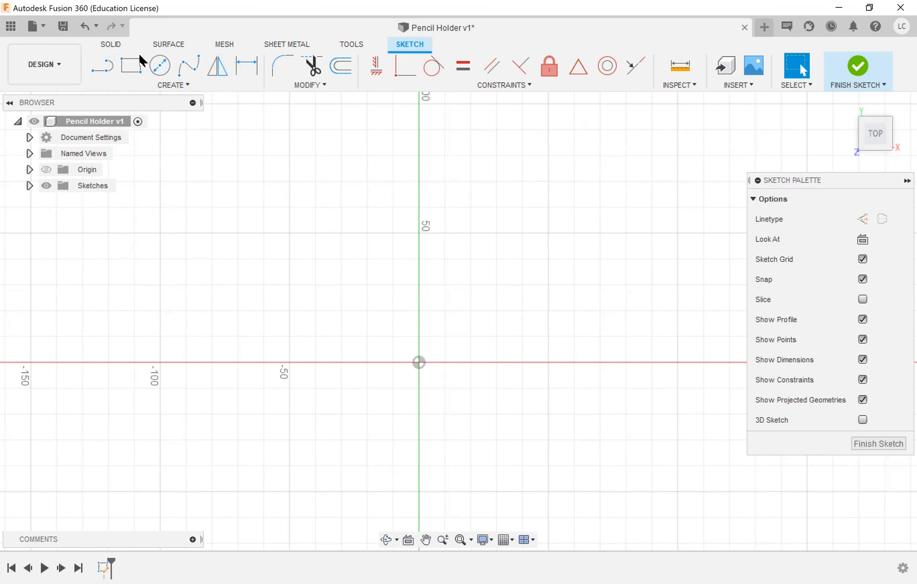
Sketch a trial center rectangle from the origin and undo it
click(188, 87)
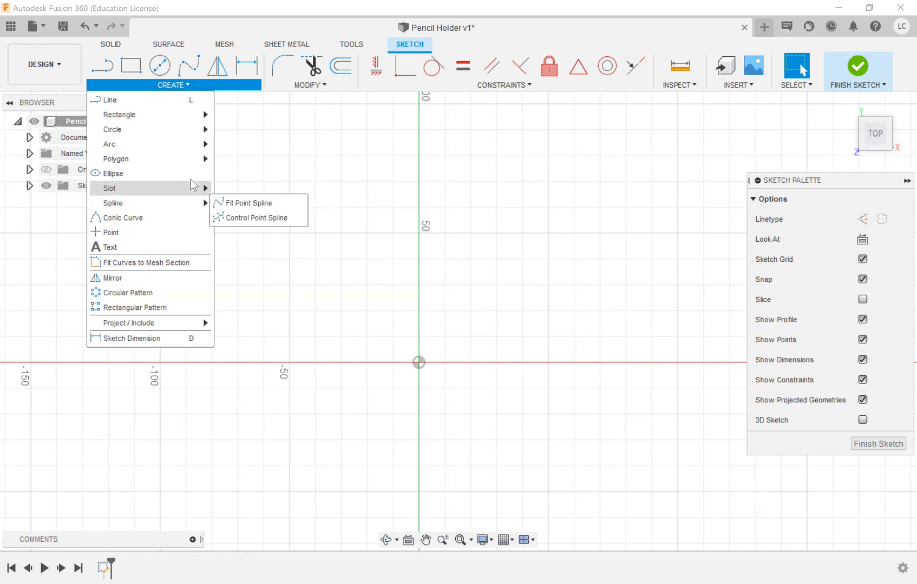
mouse_move(195, 121)
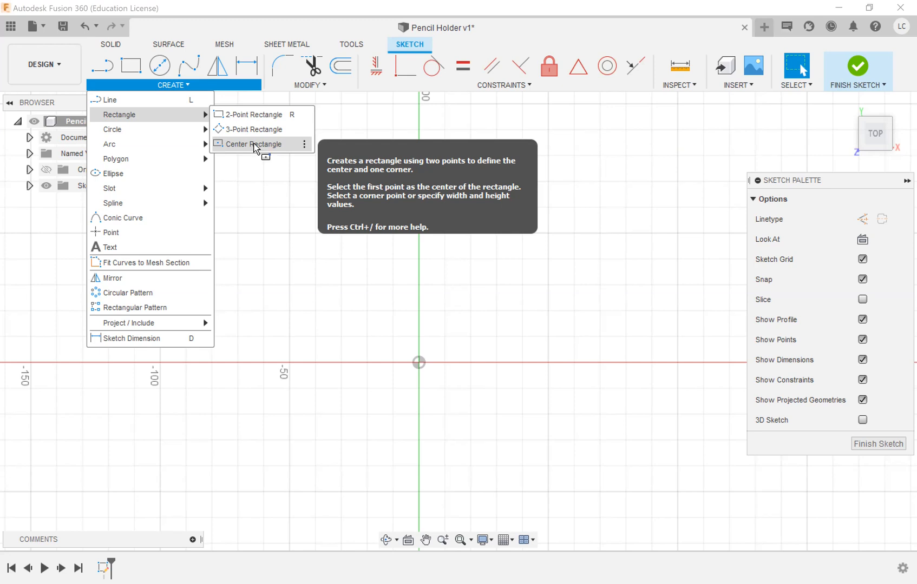
click(256, 148)
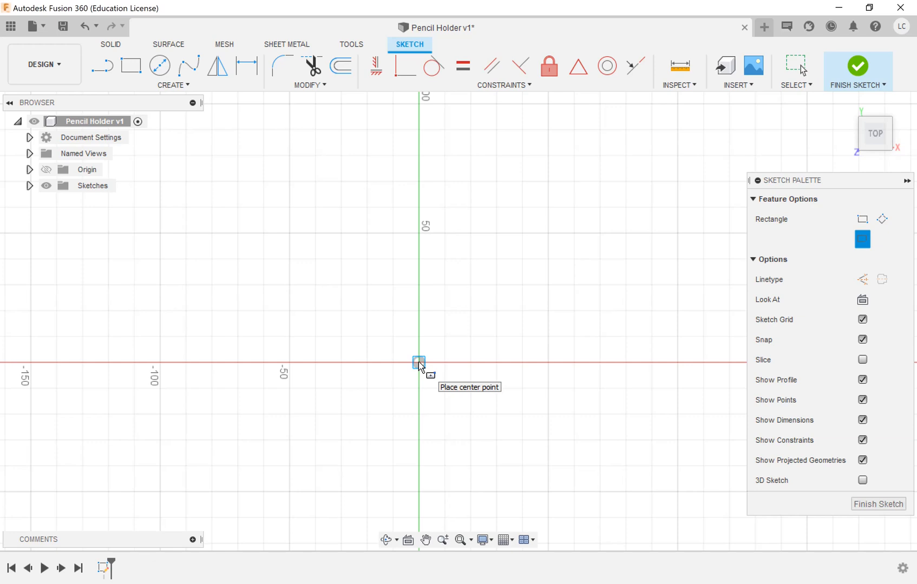
click(178, 86)
mouse_move(195, 120)
click(420, 363)
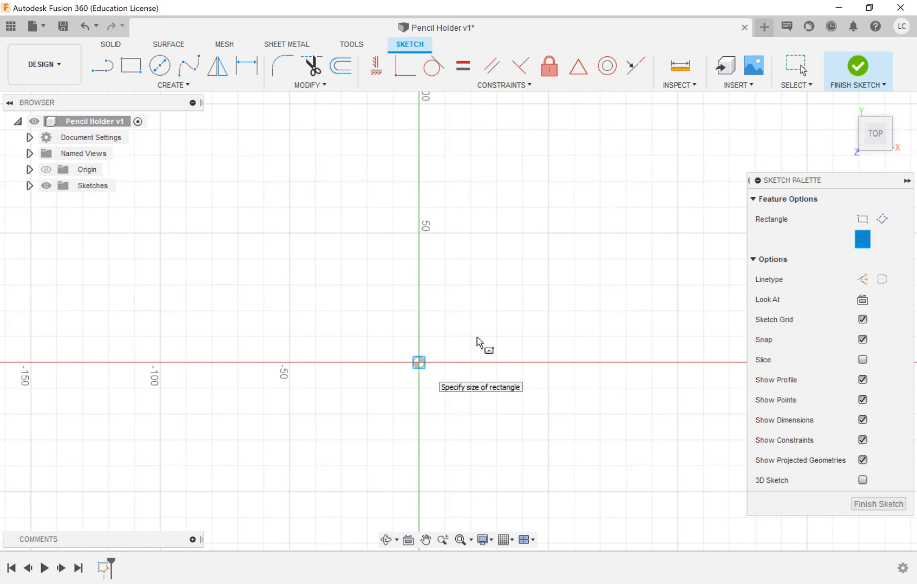
click(533, 294)
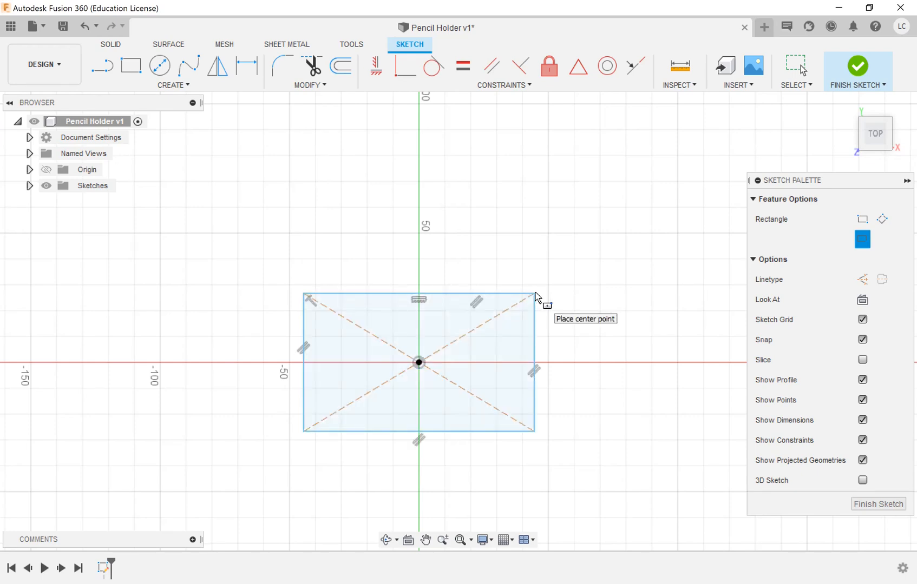
key(ctrl+z)
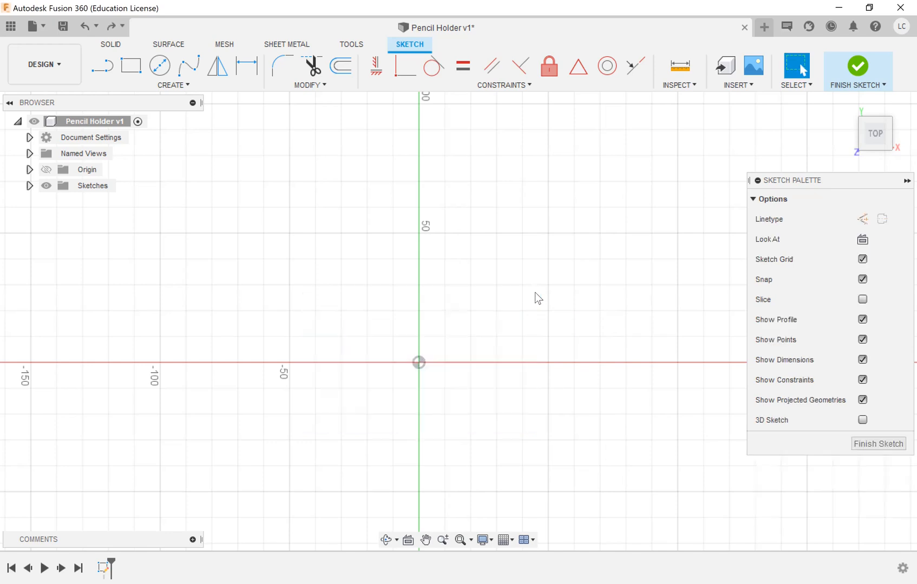
Sketch a center rectangle about 92 mm wide, centred on the origin
click(187, 88)
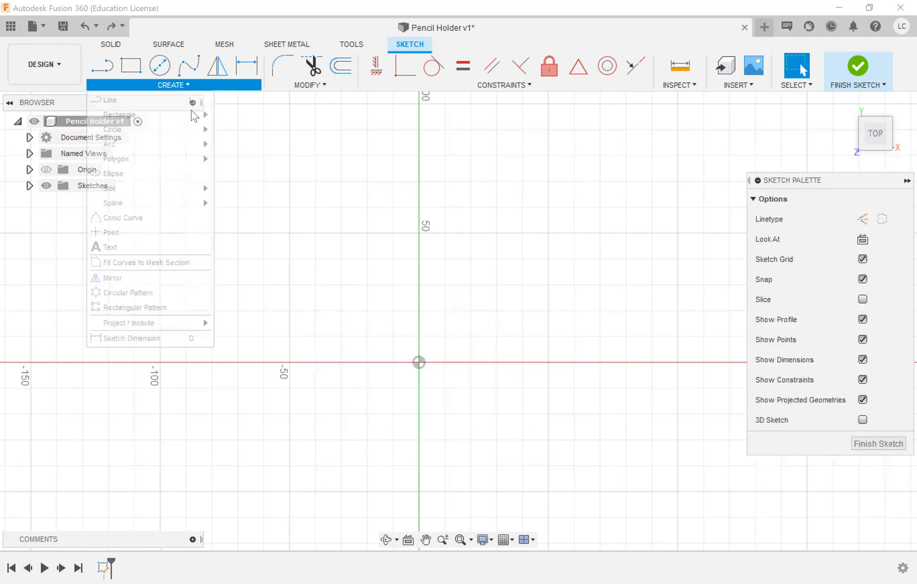
mouse_move(191, 114)
click(253, 144)
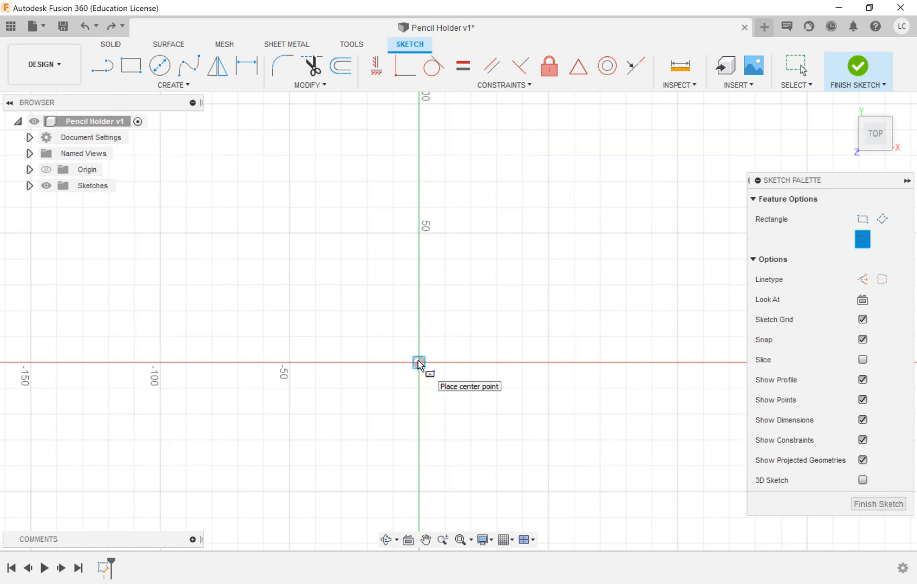
click(538, 310)
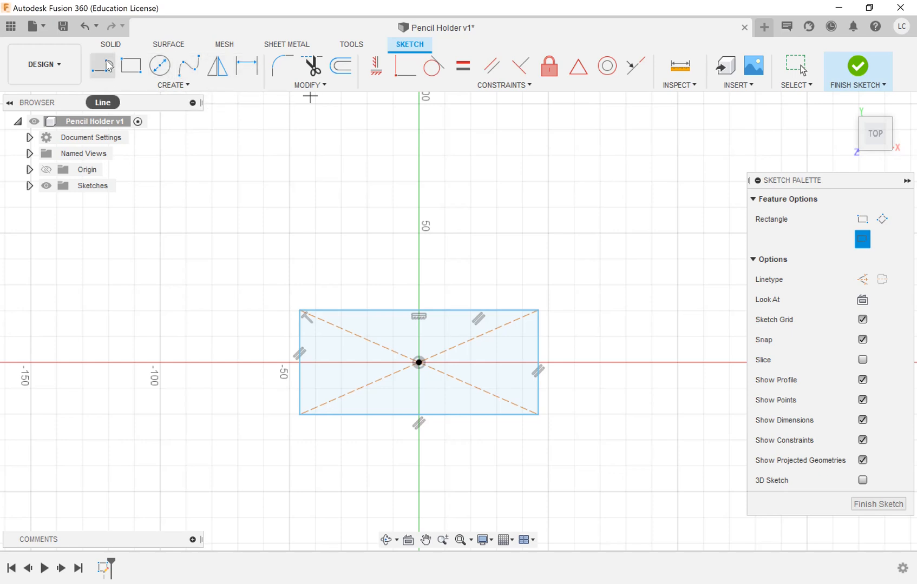
Dimension the rectangle's upper edge and set its width to 90 mm
click(249, 72)
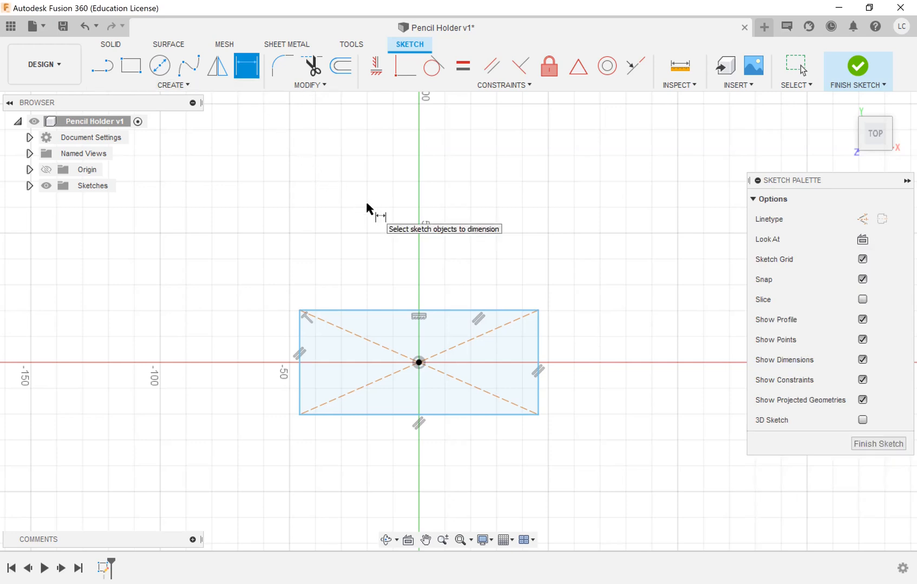
click(452, 313)
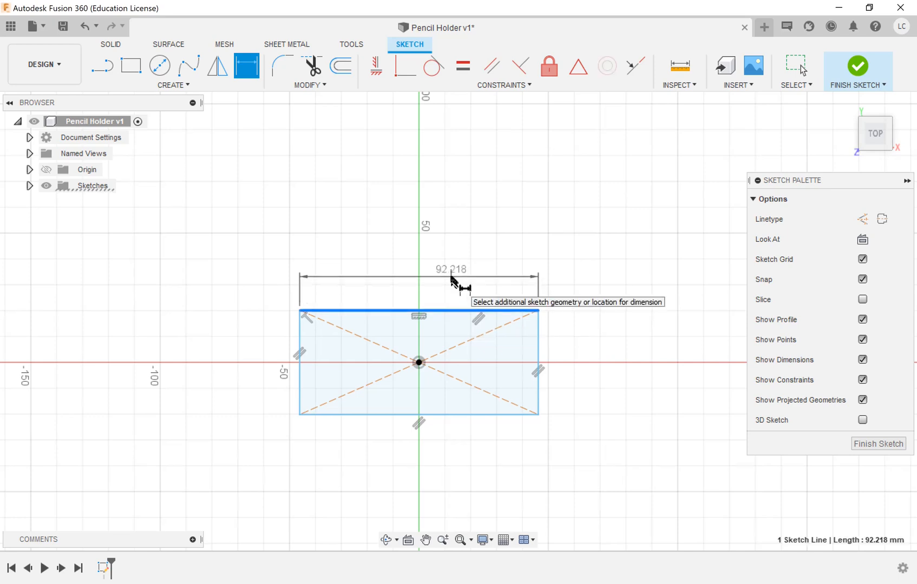
click(451, 277)
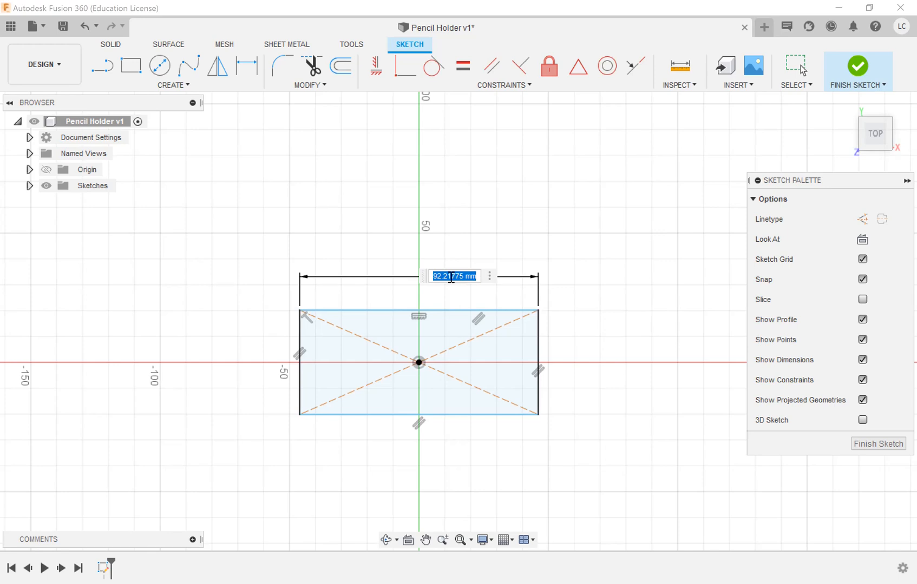
text(90)
key(Return)
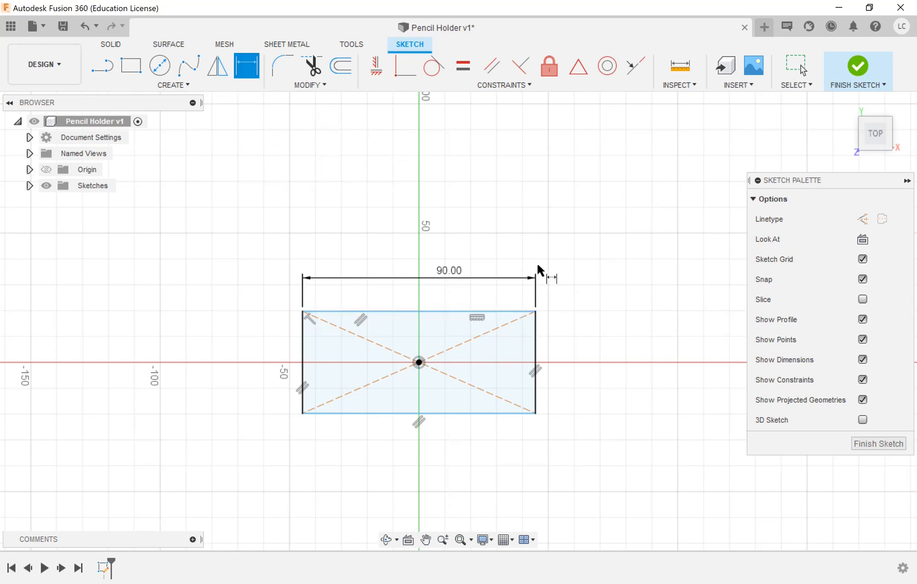
Dimension the rectangle's vertical side and set its height to 90 mm
click(546, 348)
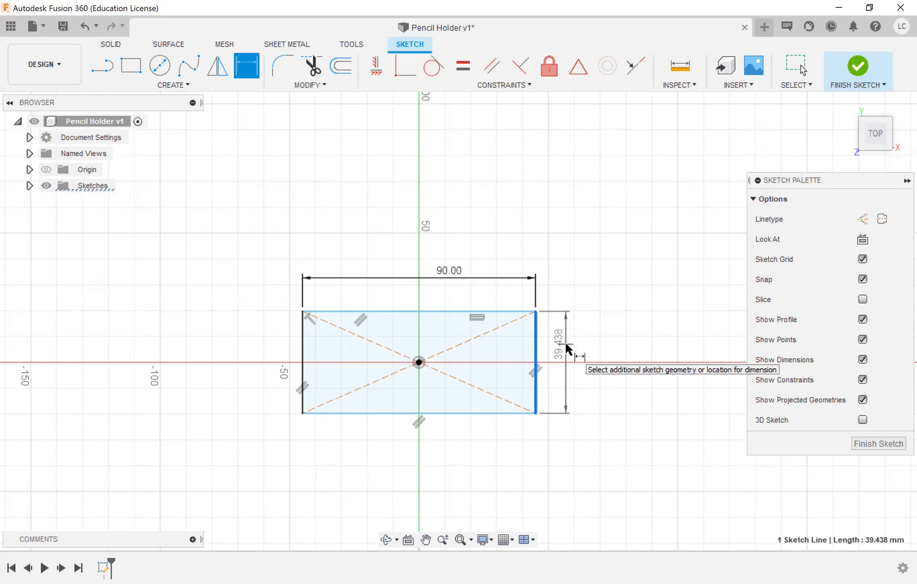
click(566, 344)
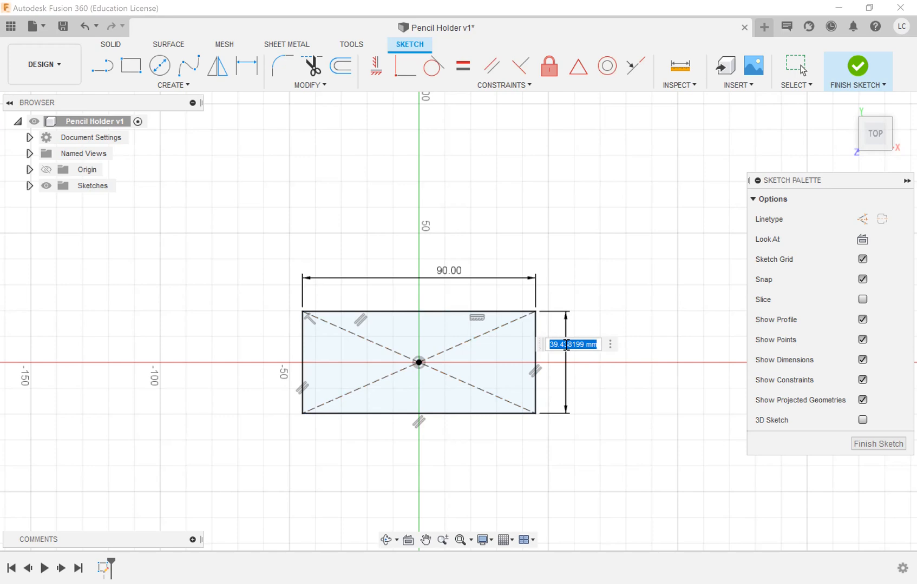
text(90)
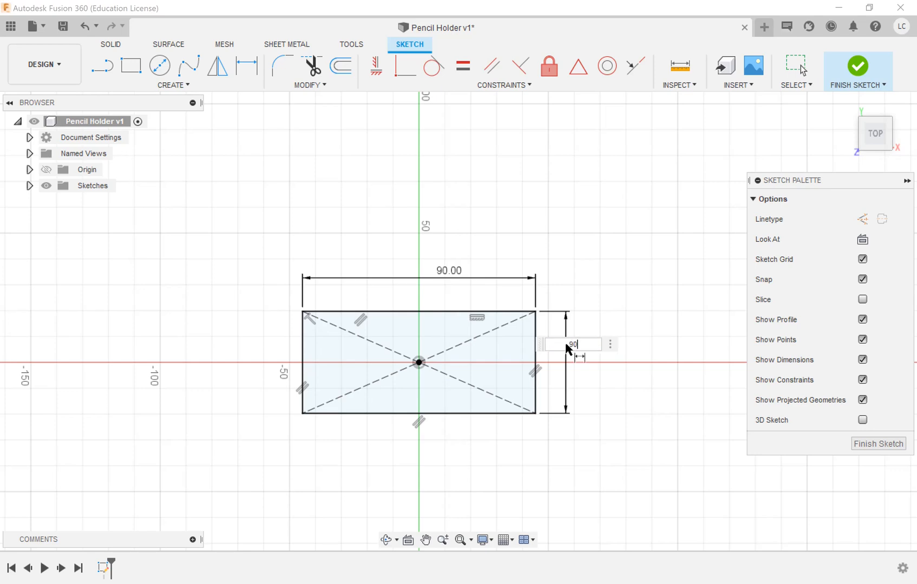
key(Return)
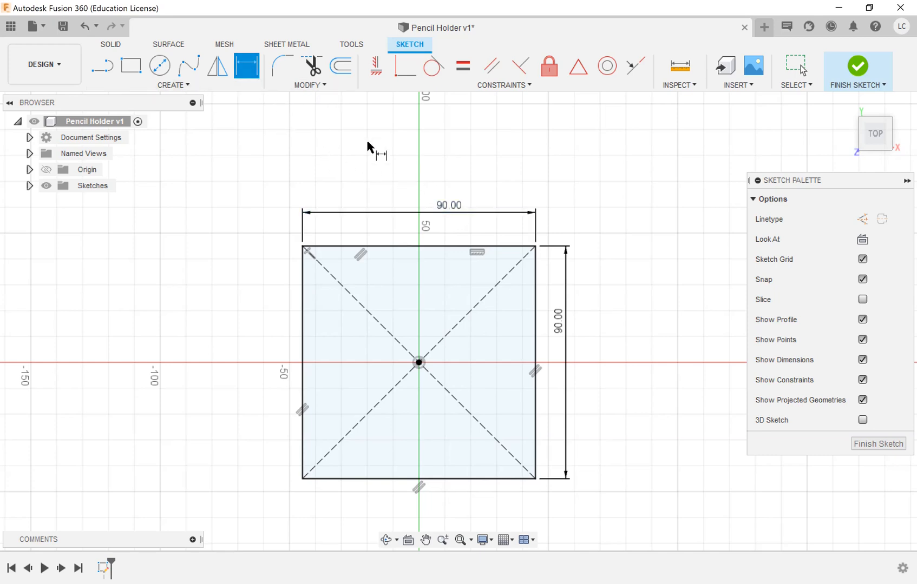
Set the rectangle's width dimension to 100 mm
double_click(455, 207)
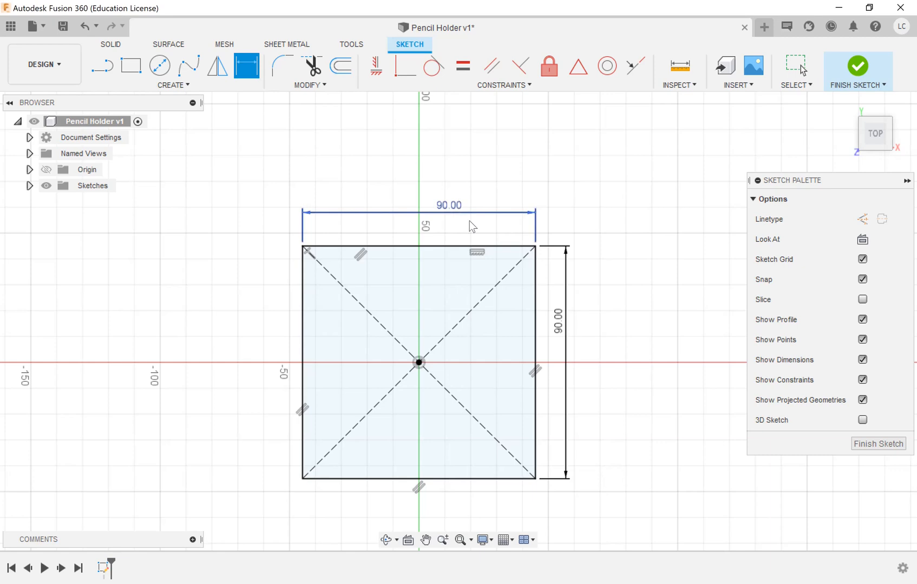
double_click(560, 328)
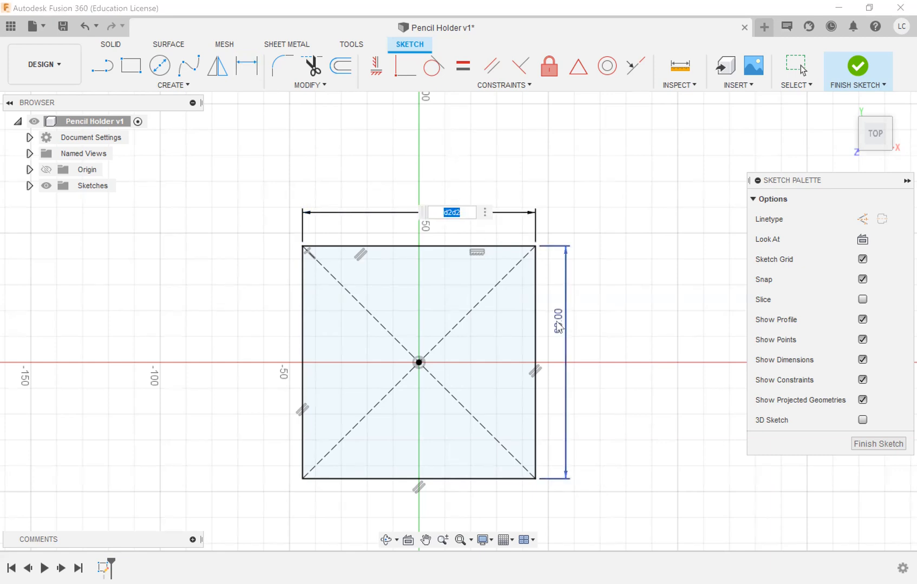
key(BackSpace)
text(100)
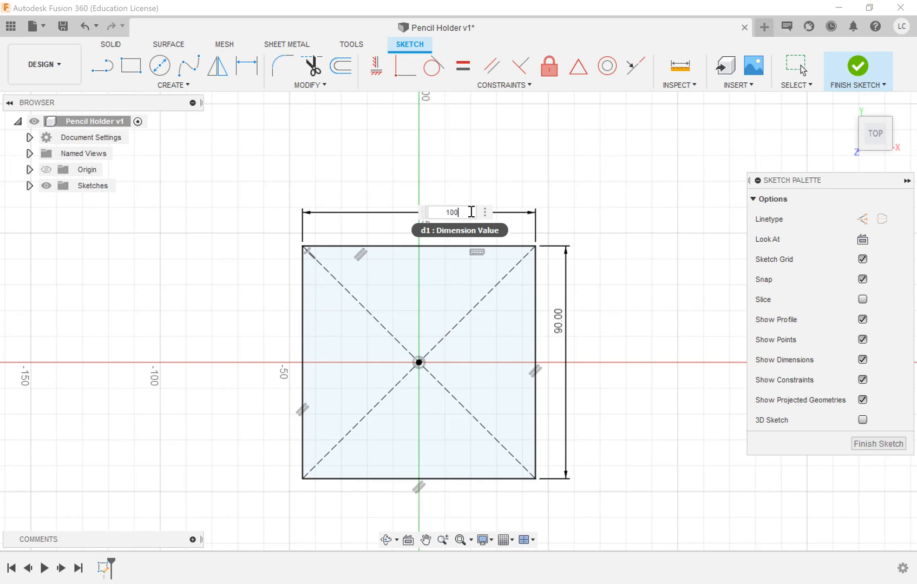
key(Return)
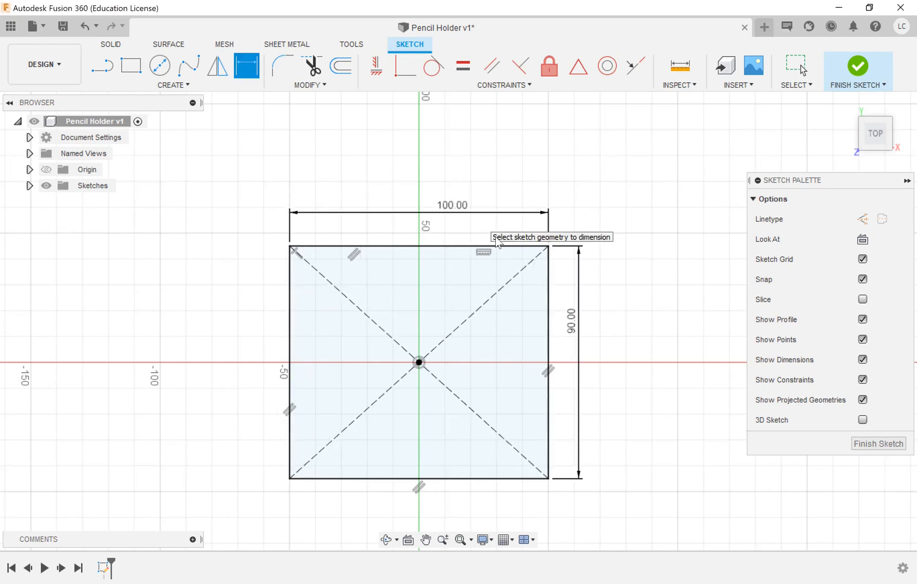
Set the rectangle's height dimension to 70 mm and finish the sketch
double_click(572, 330)
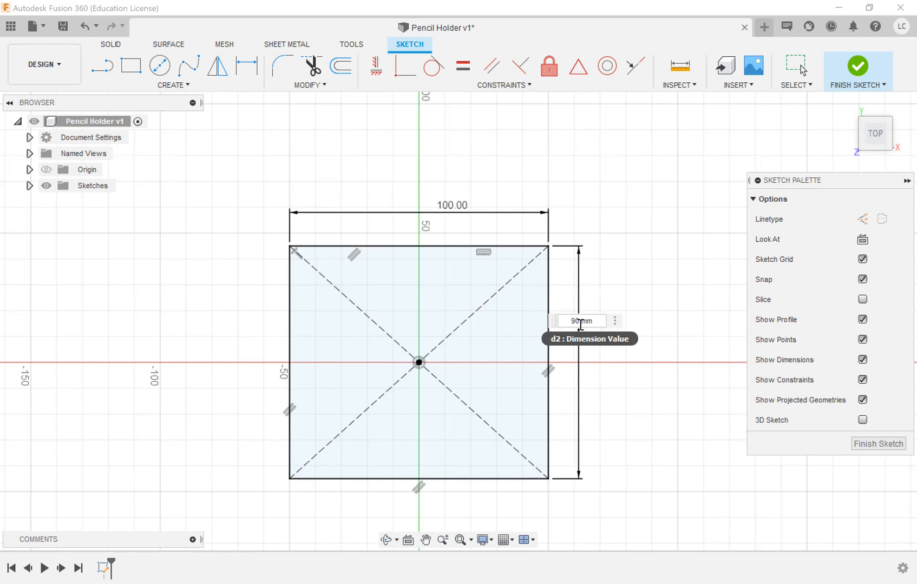
double_click(568, 323)
text(79)
key(BackSpace)
text(0)
key(Return)
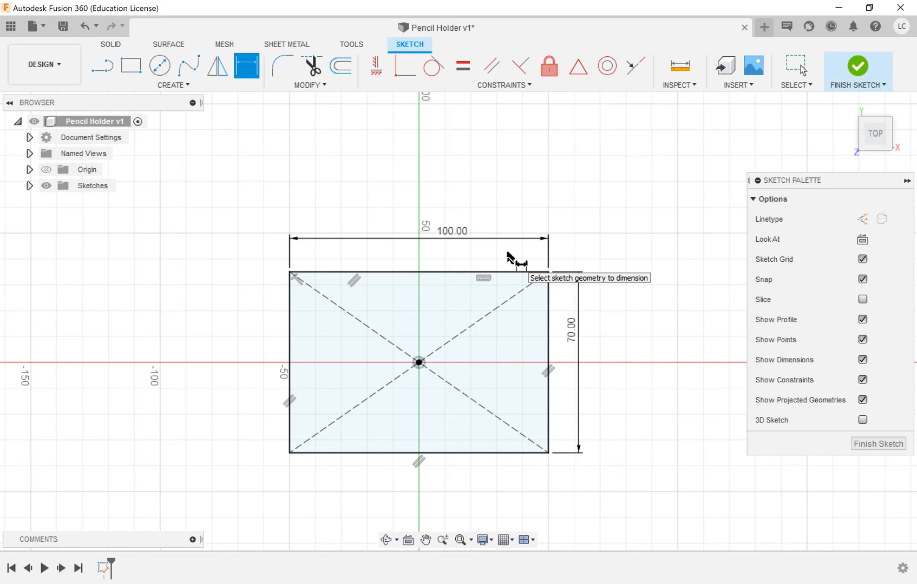
click(855, 67)
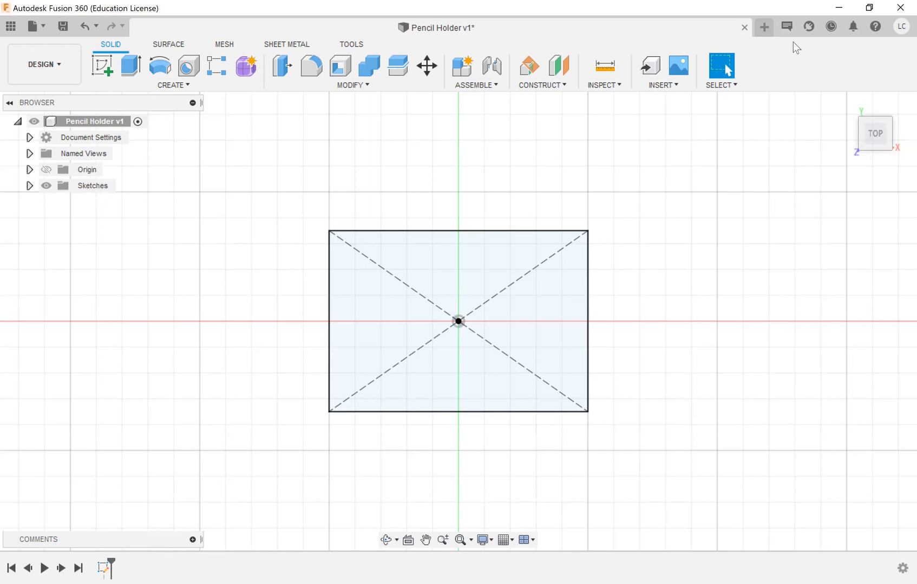
click(140, 69)
click(132, 66)
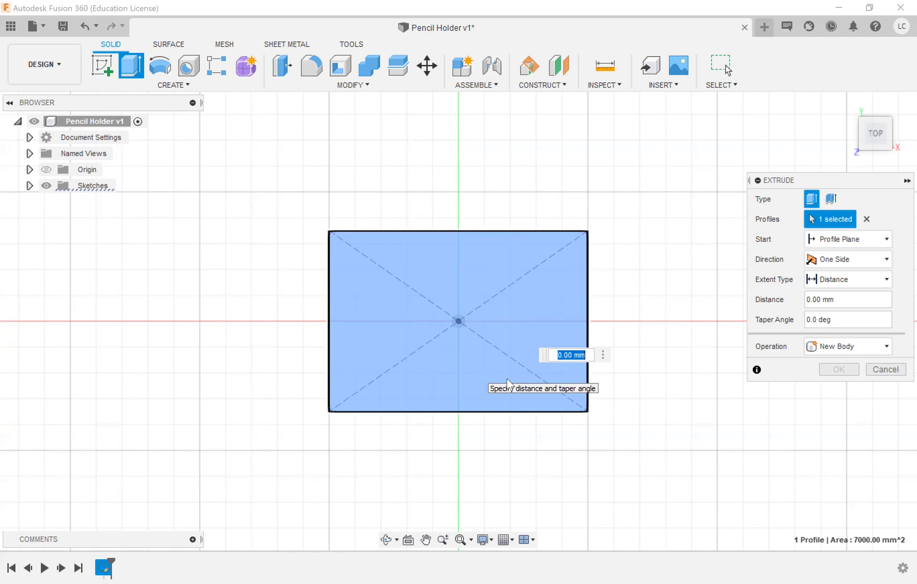
click(843, 297)
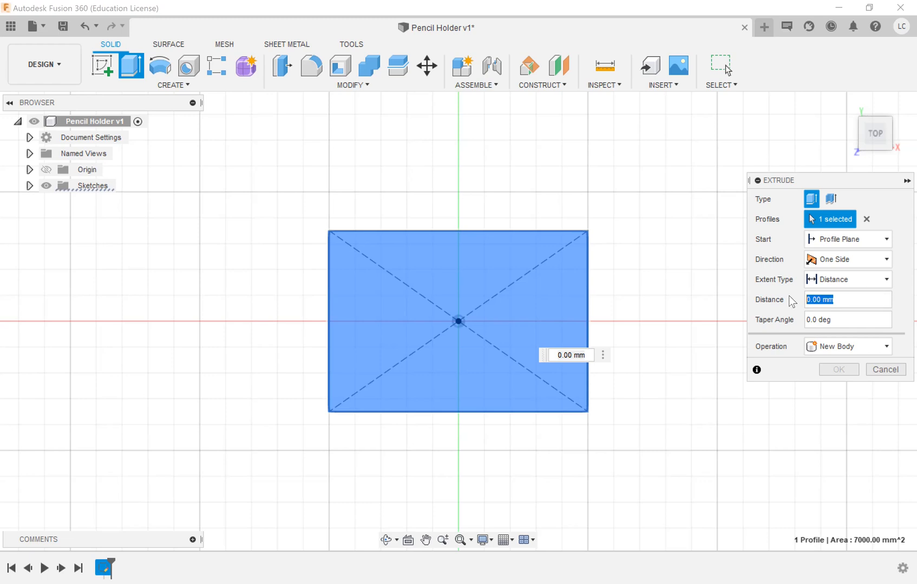
text(50)
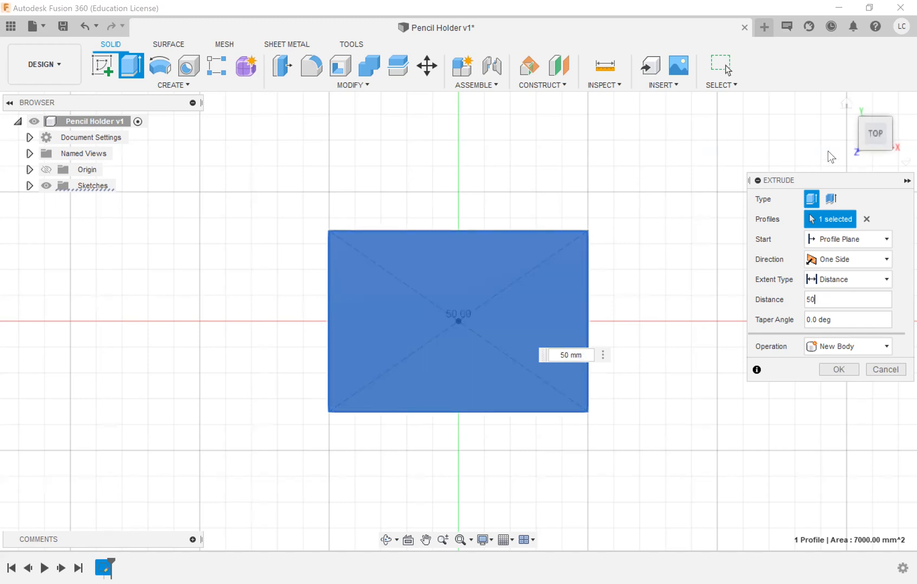
drag(877, 153, 735, 102)
shift+middle_drag(736, 102, 796, 91)
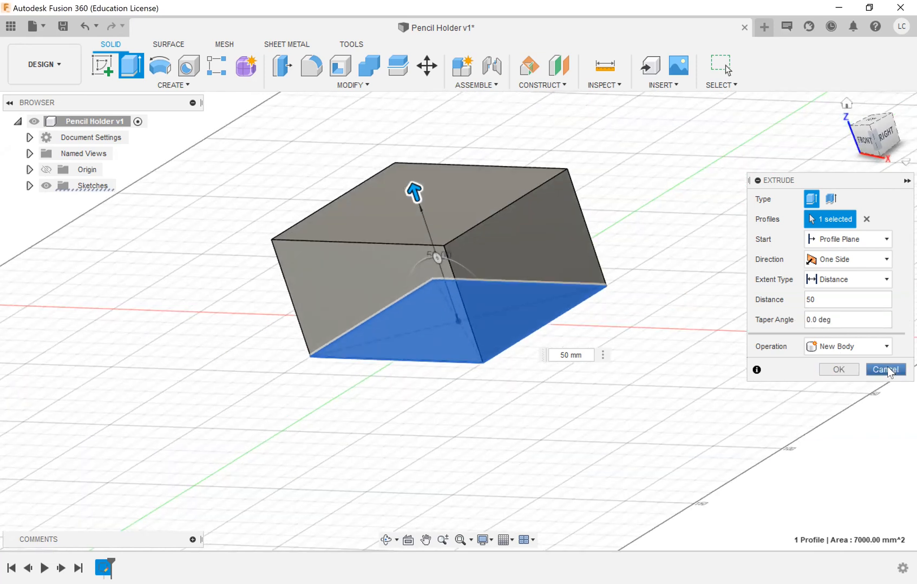
key(Escape)
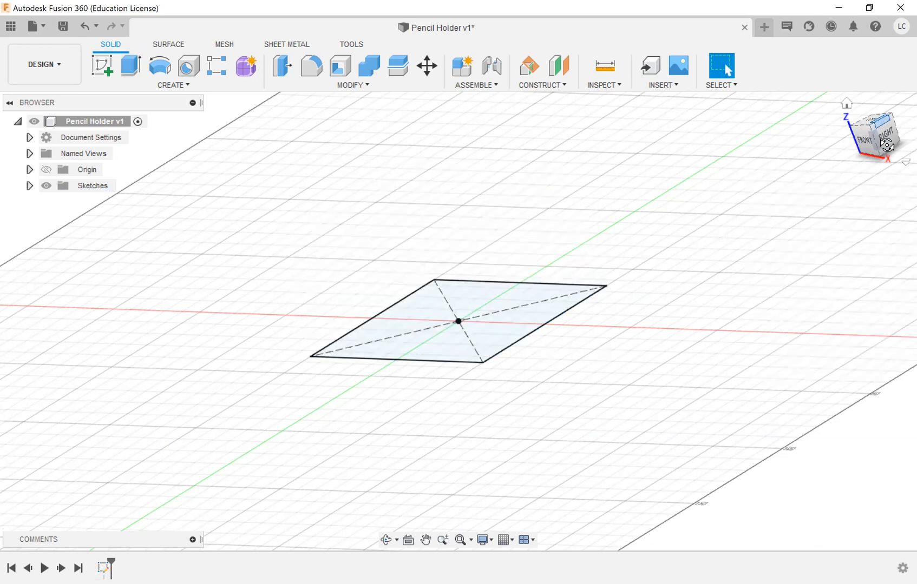
Extrude the rectangle profile 50 mm to one side as a new body and show it in the home view
click(878, 130)
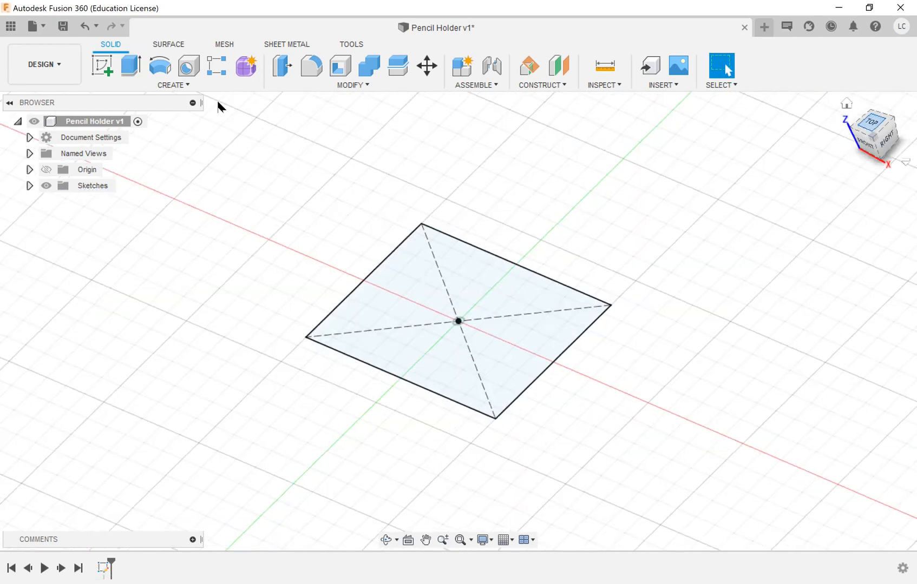
click(132, 66)
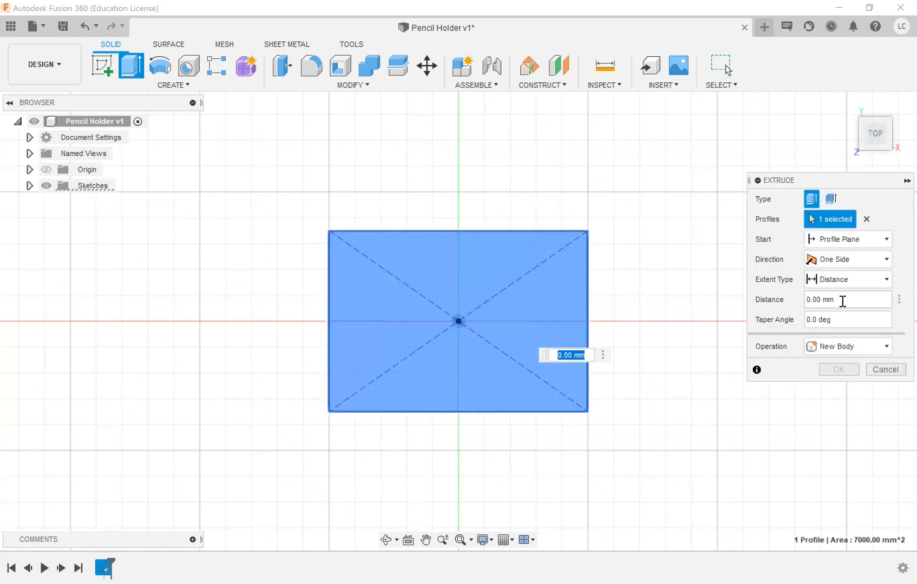
click(842, 302)
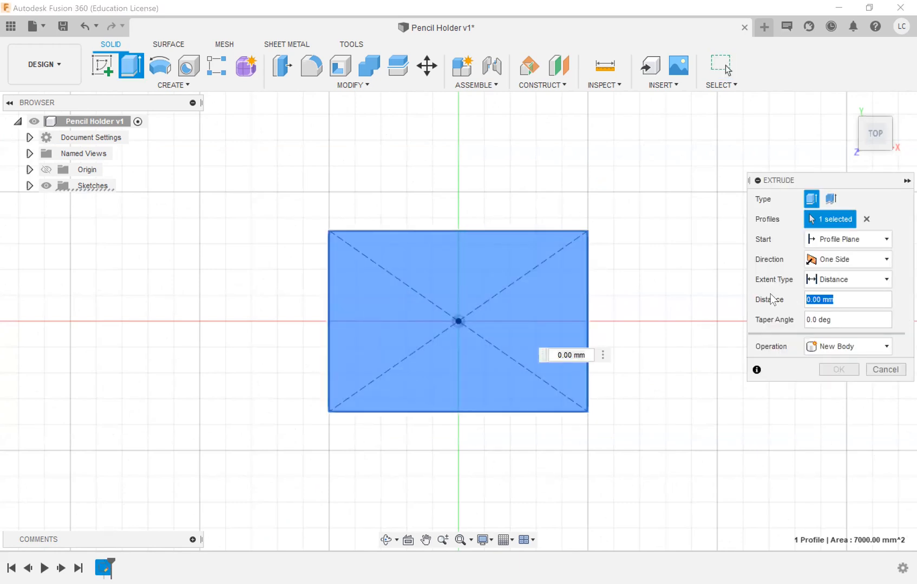
text(50)
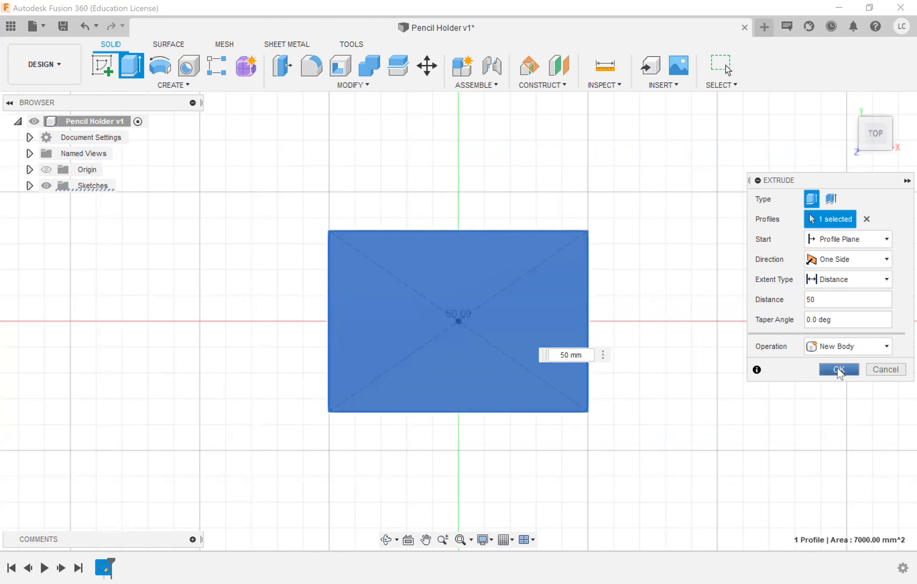
click(838, 370)
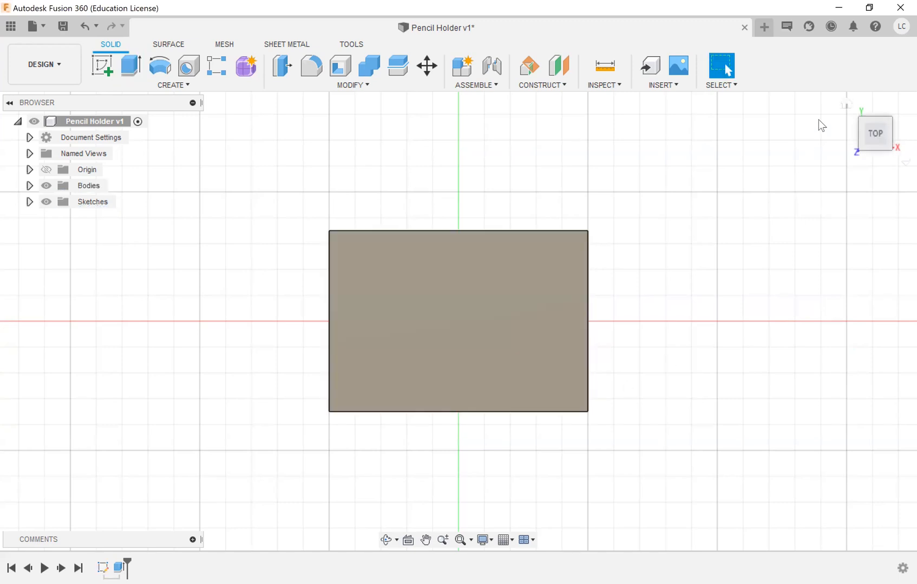
click(847, 104)
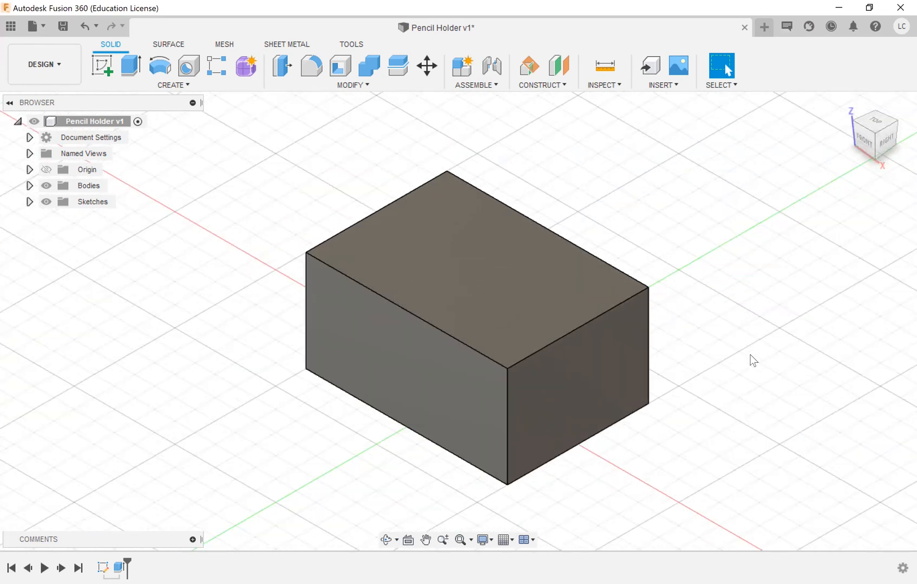
Save the design as a new version with the description "User Saved"
click(63, 26)
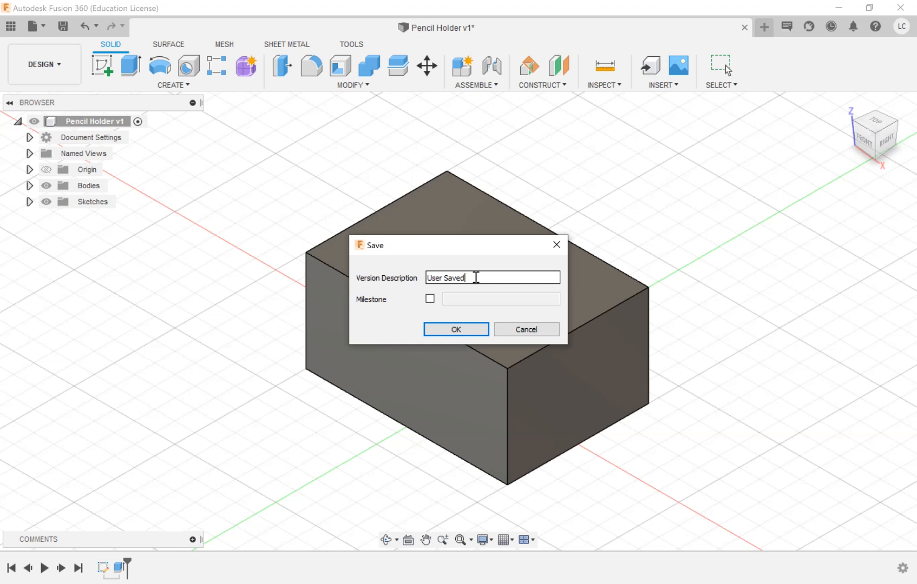
click(459, 334)
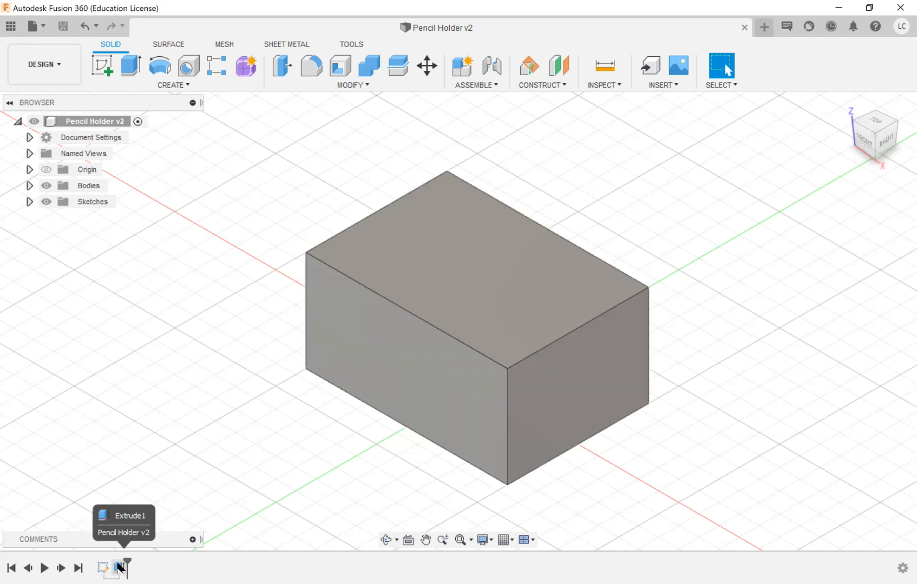
click(121, 567)
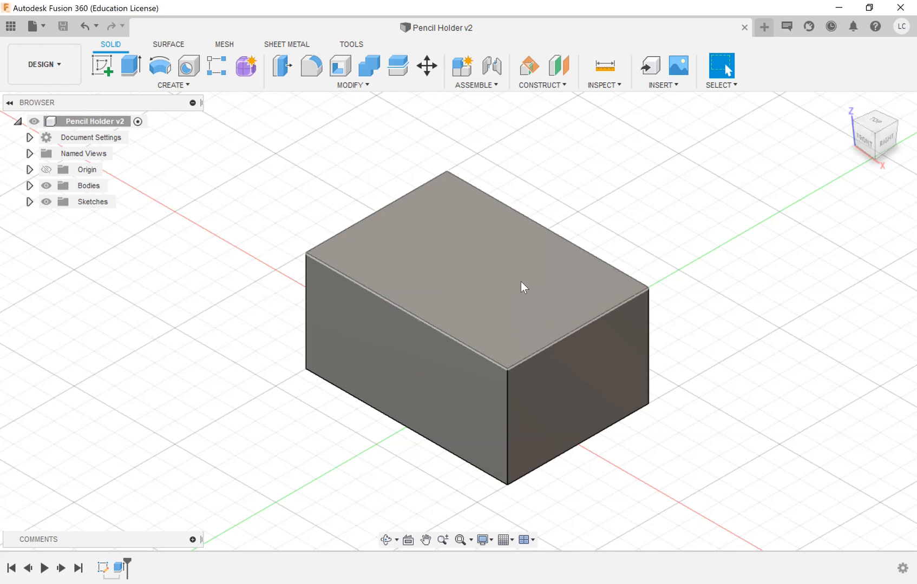
click(461, 277)
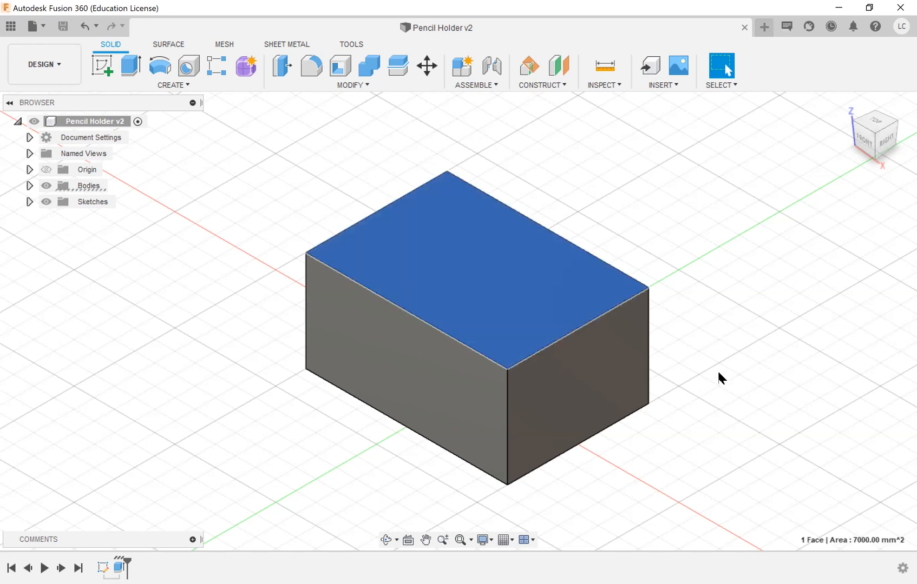
click(102, 63)
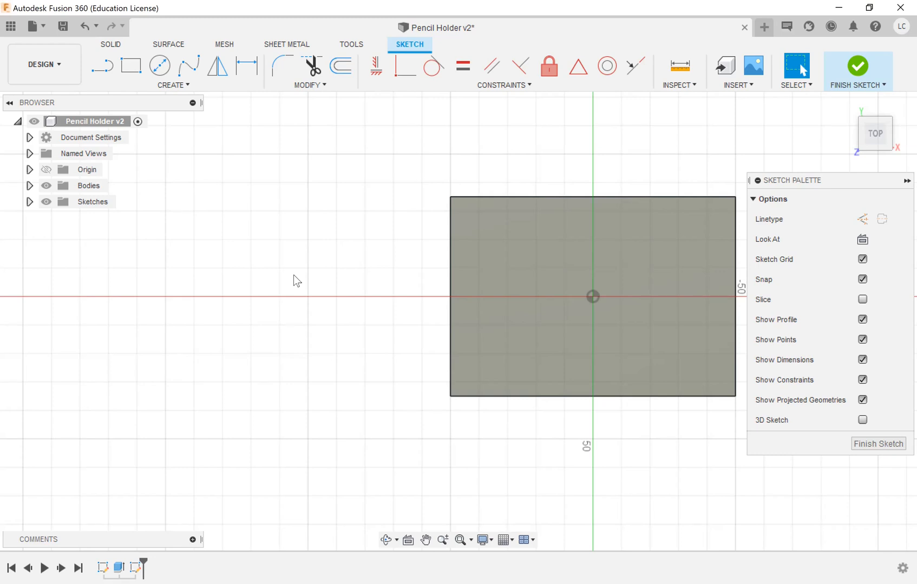
key(ctrl+z)
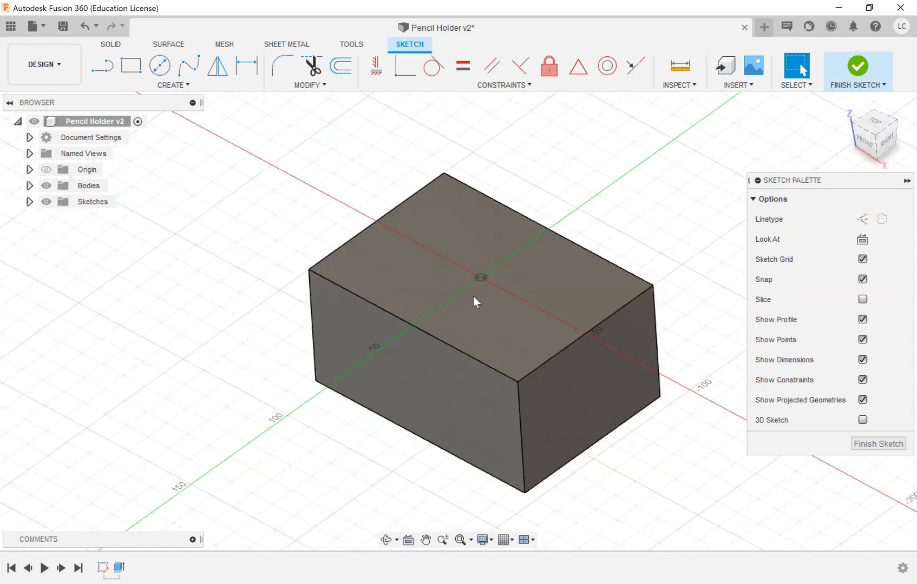
Start a sketch on the block's top face and draw a 2-point rectangle enclosing the origin and extending towards the face's lower-right corner
click(507, 346)
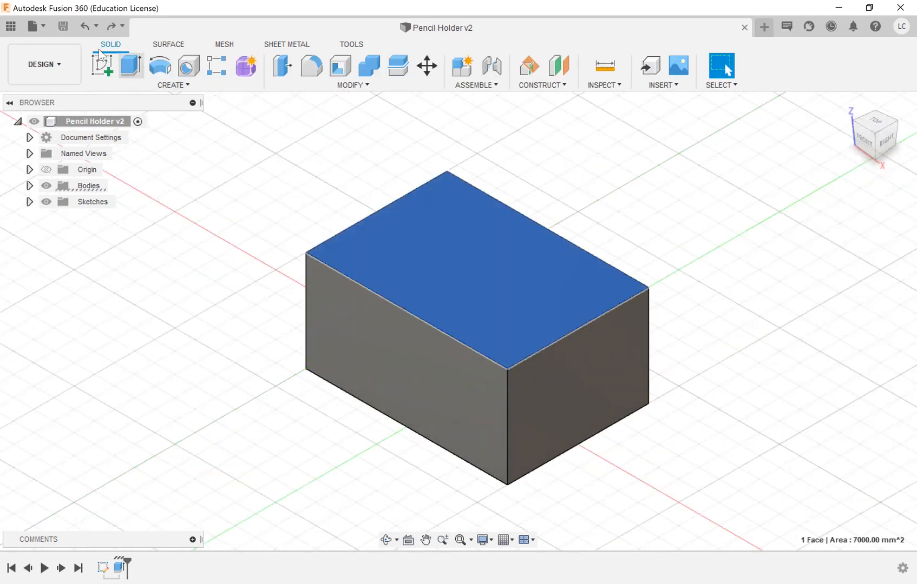
click(107, 66)
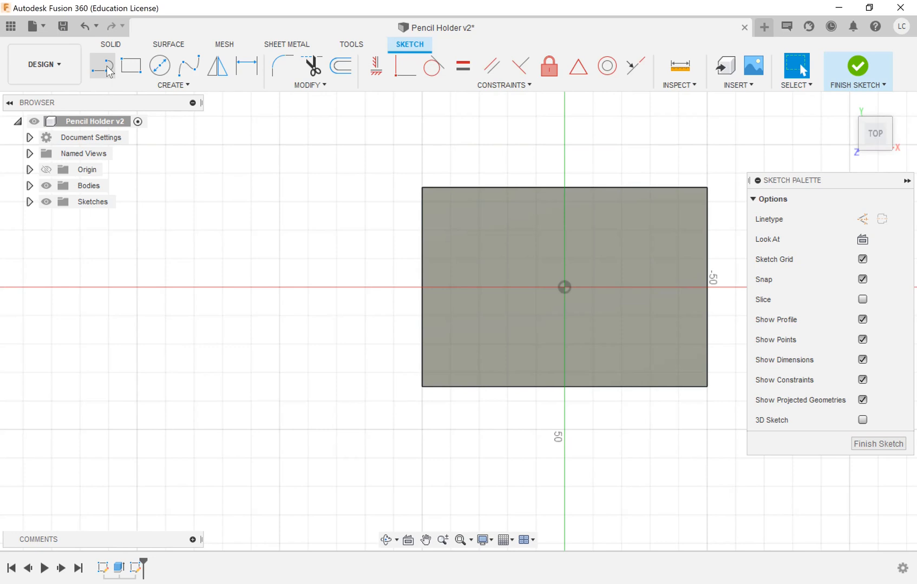
click(131, 67)
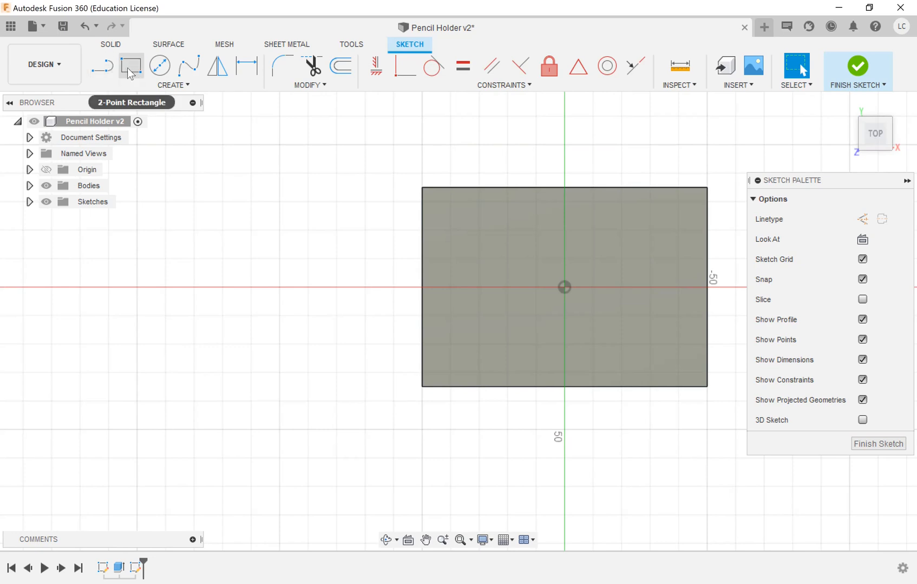
key(Escape)
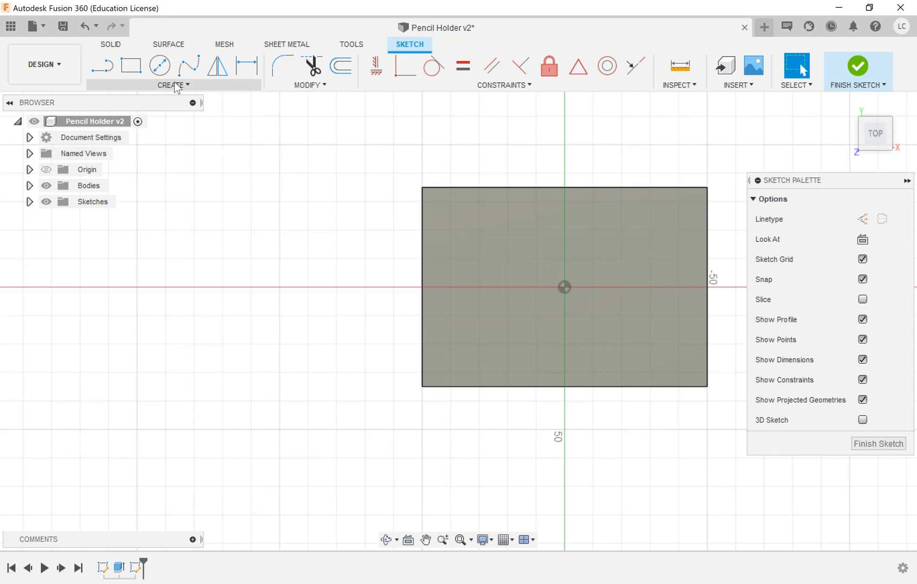
click(176, 85)
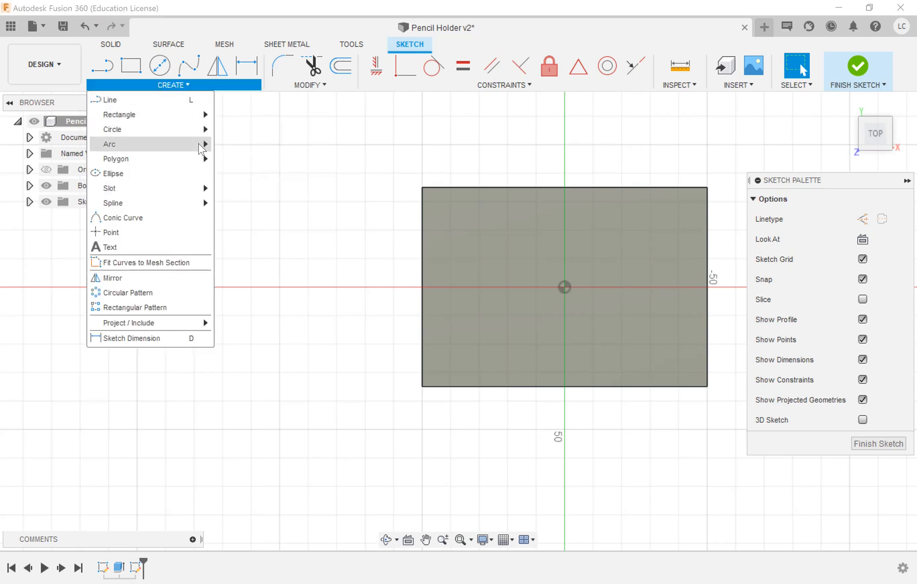
mouse_move(208, 134)
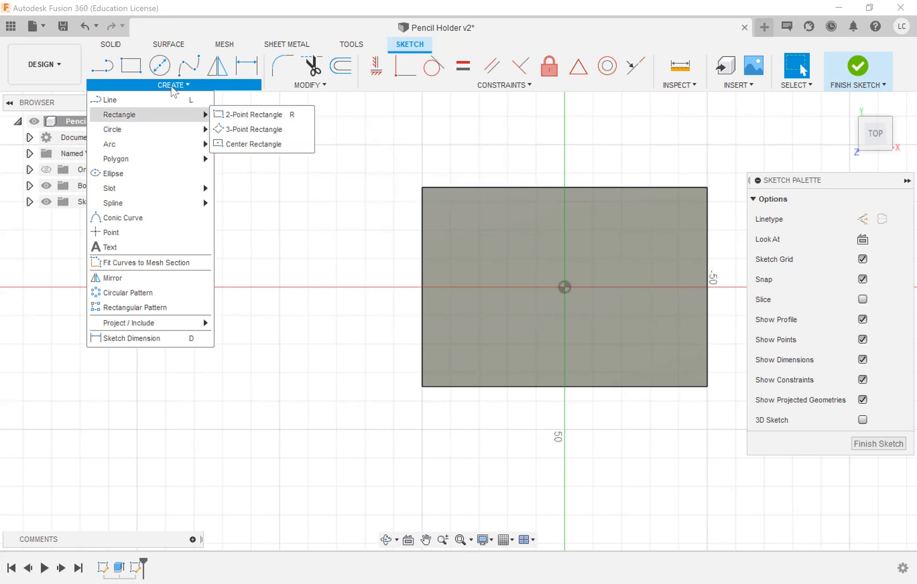
click(138, 72)
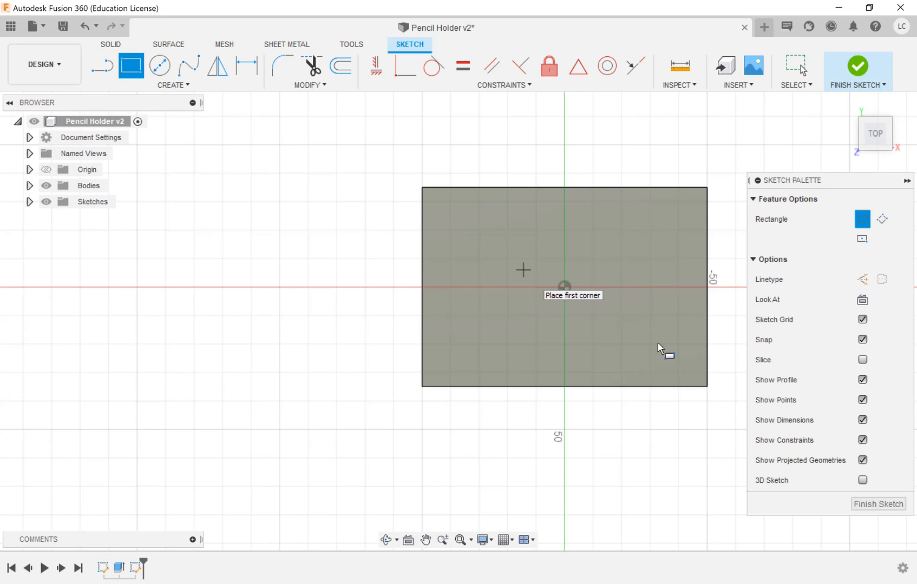
click(677, 361)
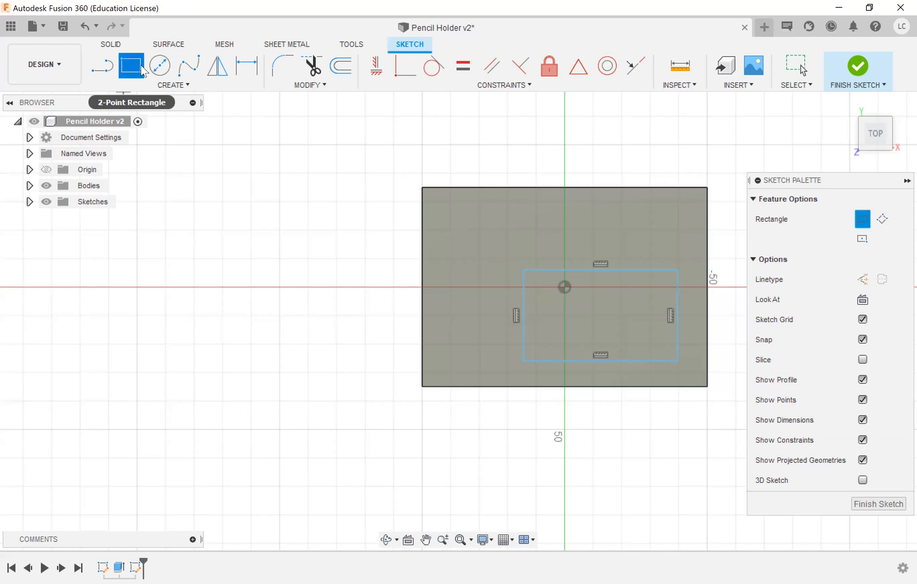
Sketch a long, narrow 2-point rectangle along the top face's upper edge, above the first rectangle
click(459, 210)
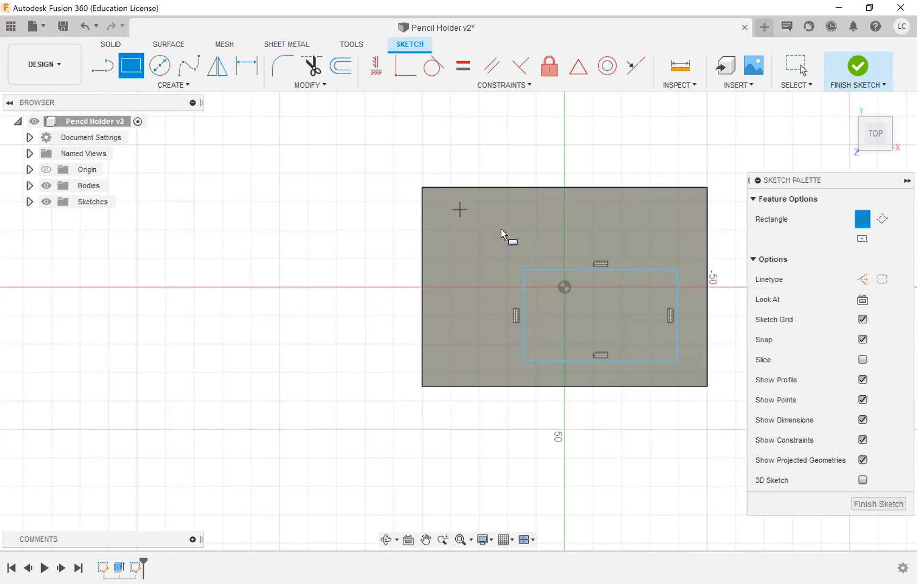
click(685, 240)
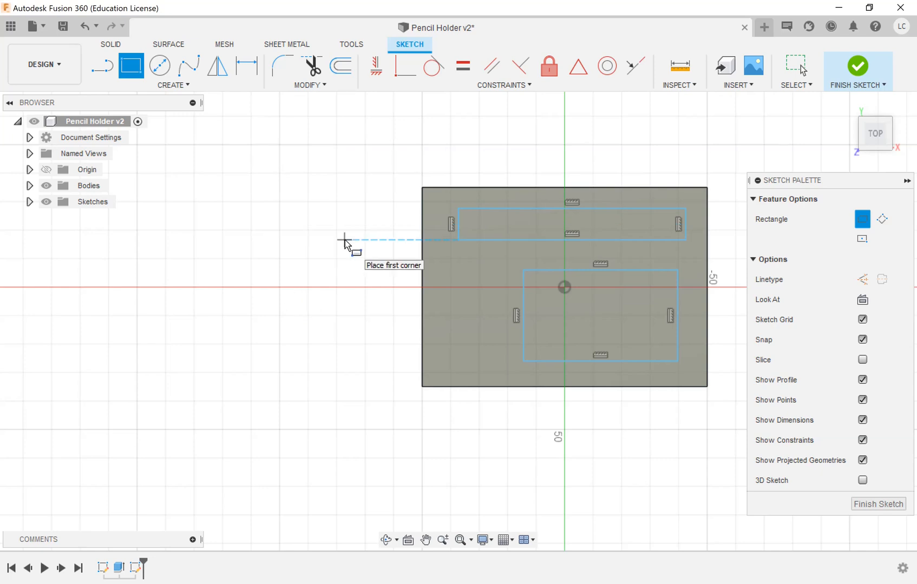
key(Escape)
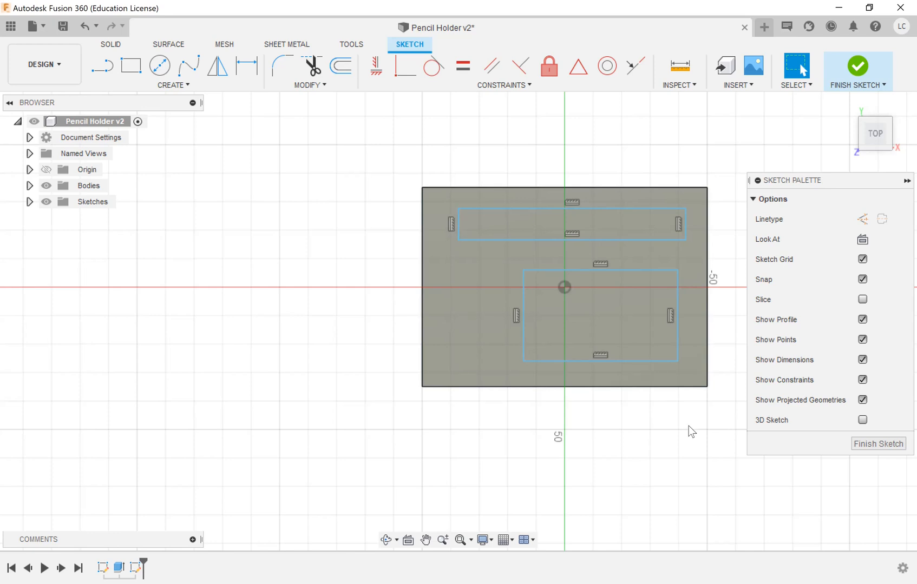
Dimension the gap between the long rectangle's right edge and the block's right edge as 10 mm
click(249, 67)
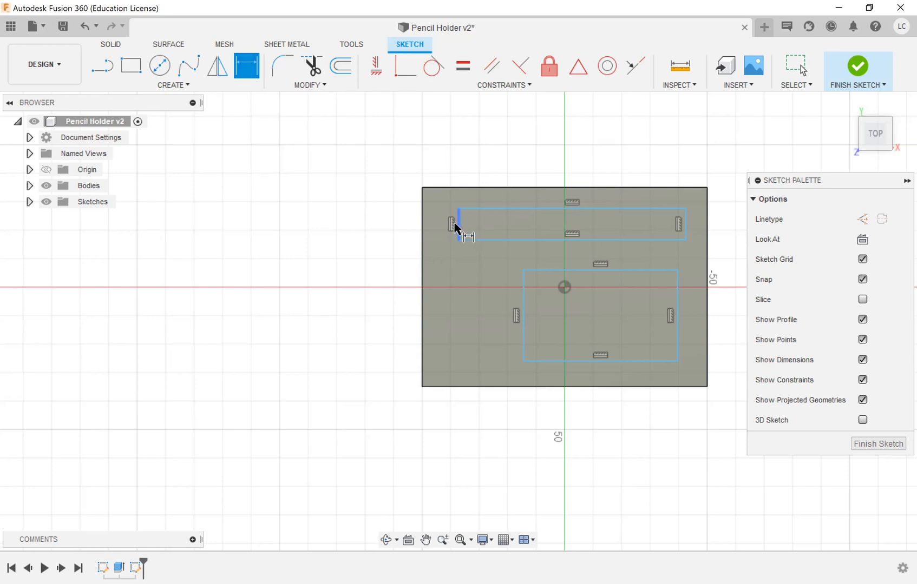
click(708, 228)
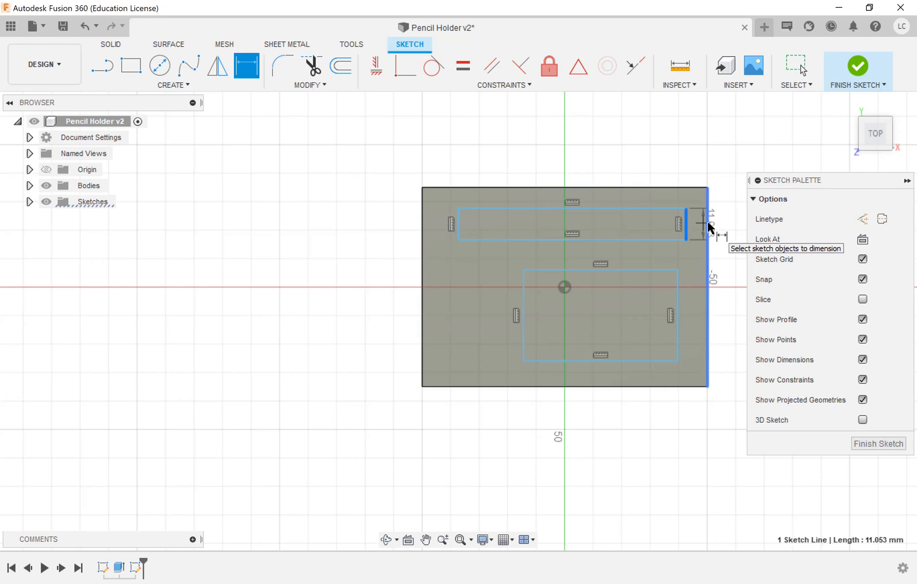
click(707, 222)
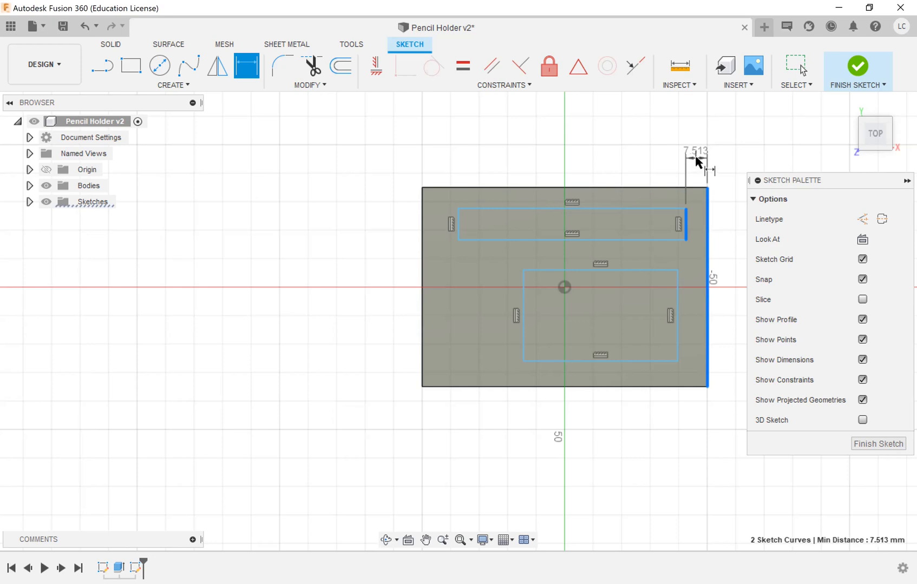
click(697, 157)
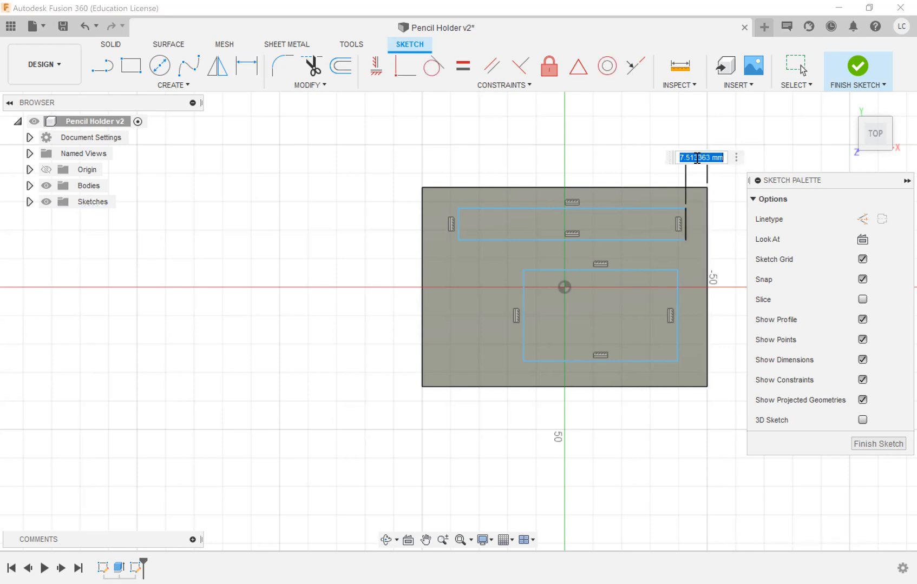
text(10)
key(Return)
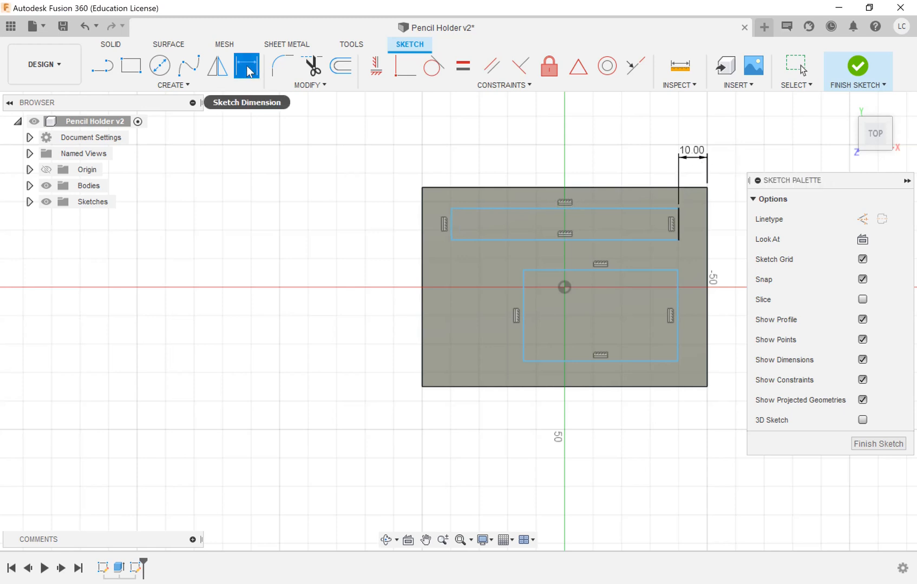
Dimension the gap between the long rectangle's left edge and the block's left edge as 10 mm
click(451, 226)
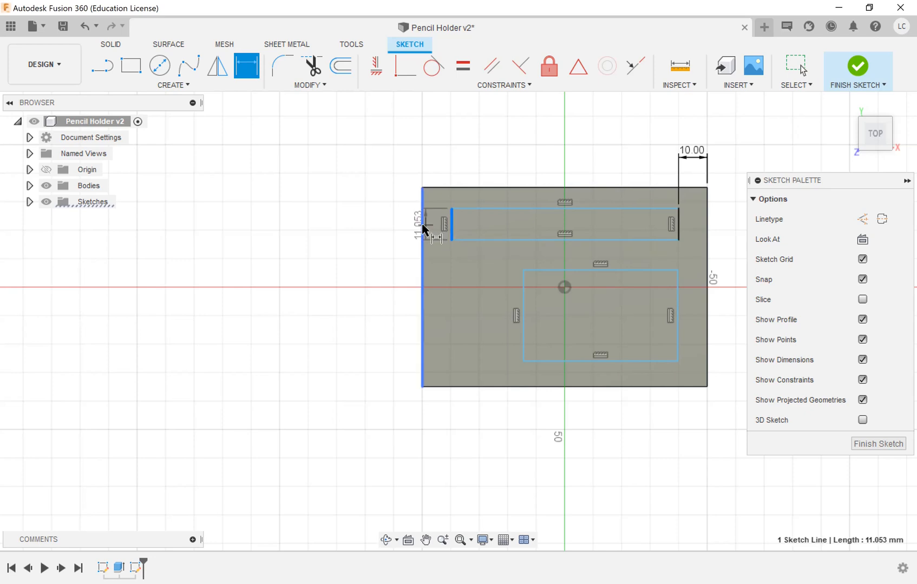
click(438, 155)
text(10)
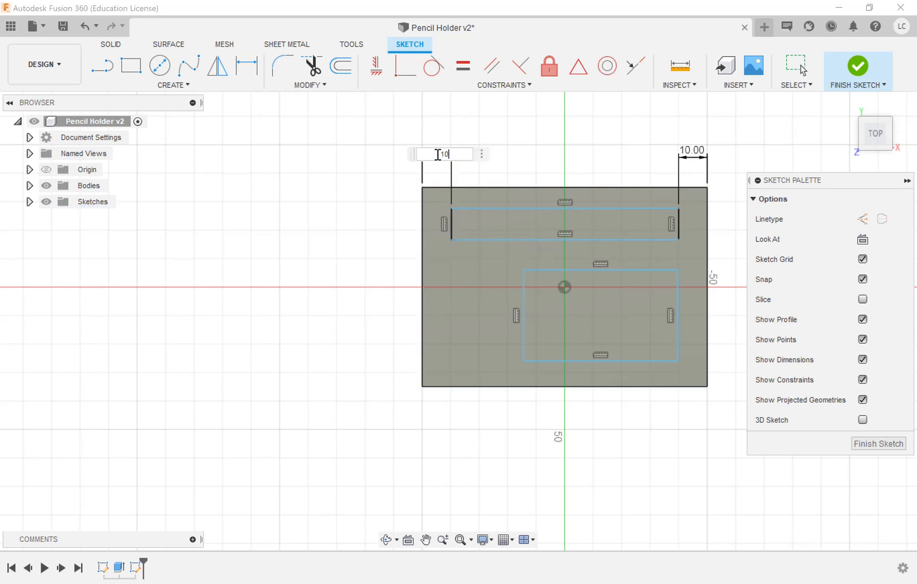
key(Return)
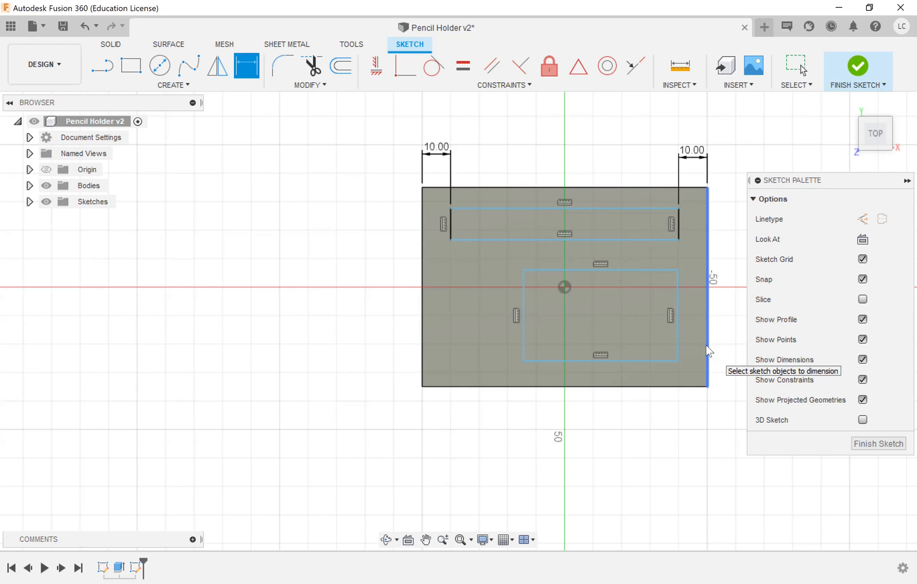
Finish the top-face sketch and save the design as a new version with the description "User Saved"
click(857, 68)
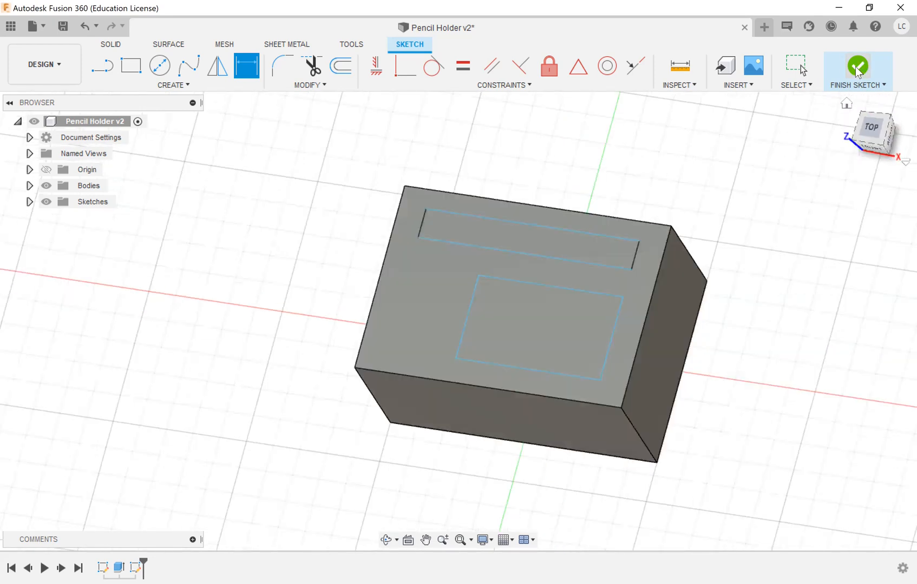
click(66, 30)
click(439, 330)
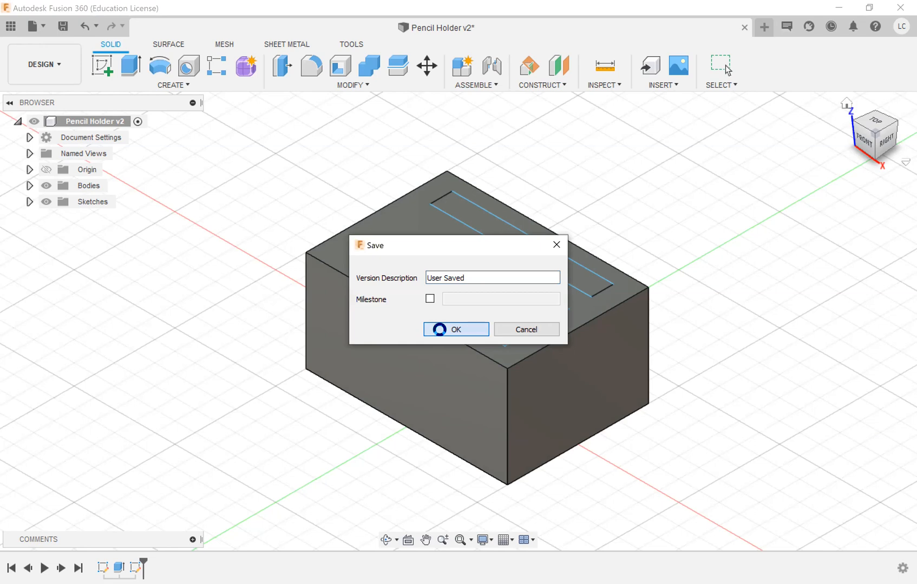
click(441, 330)
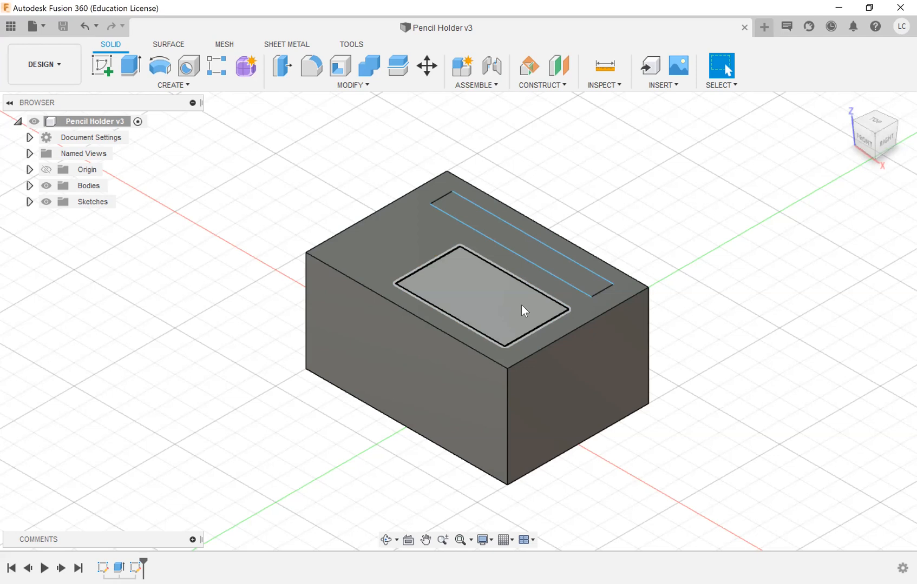
click(130, 67)
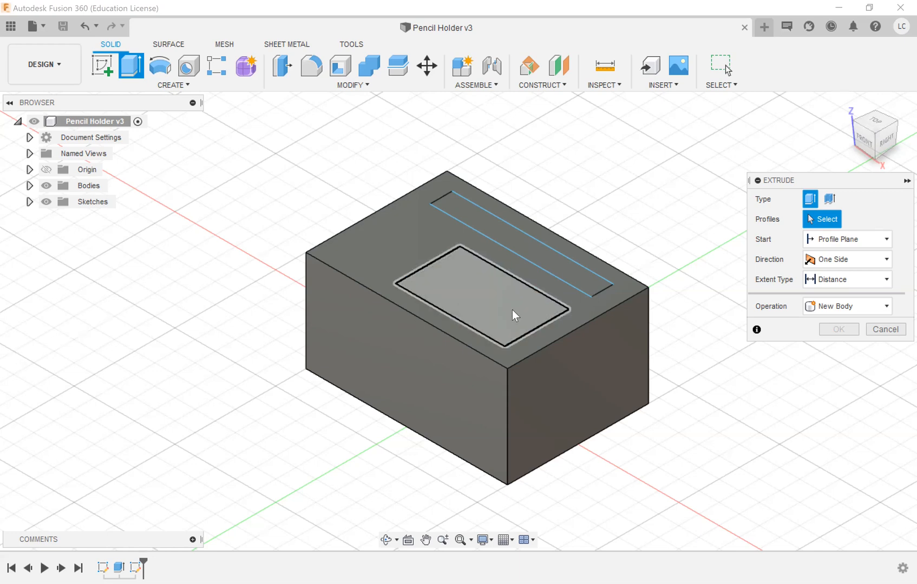
click(484, 294)
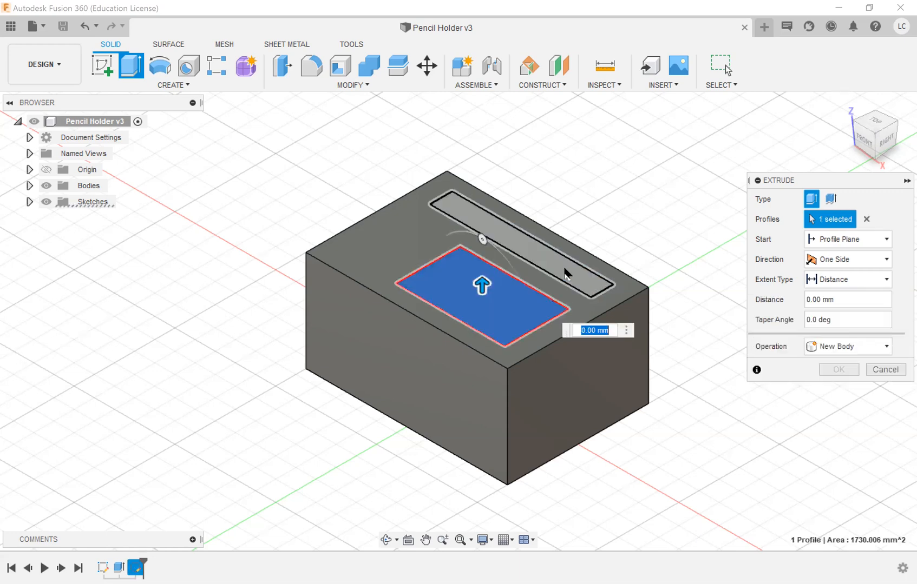
click(564, 274)
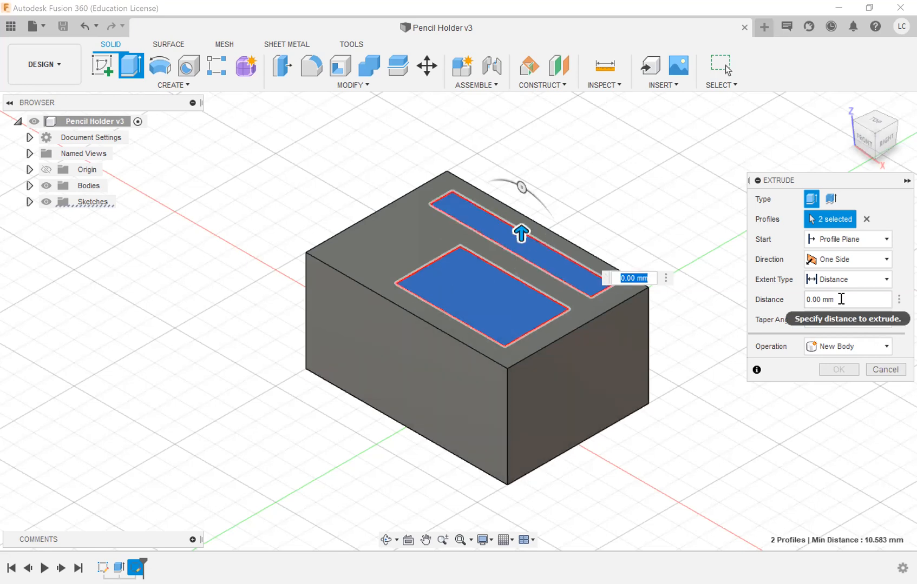
click(806, 302)
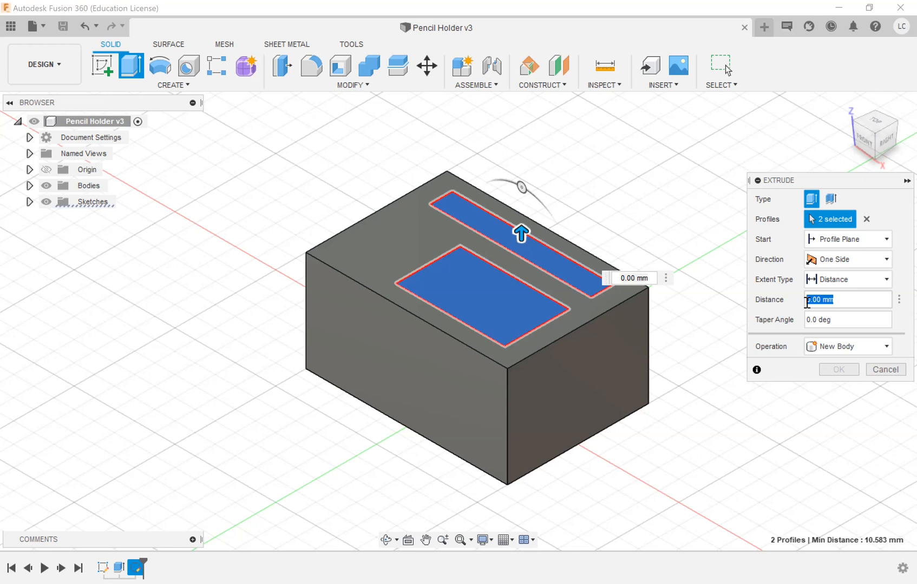
key(BackSpace)
text(35)
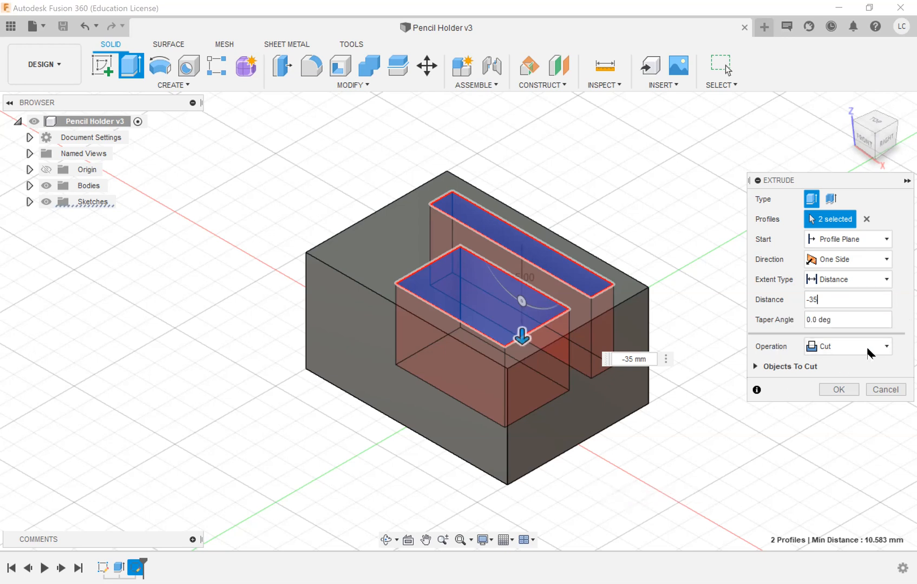
click(884, 347)
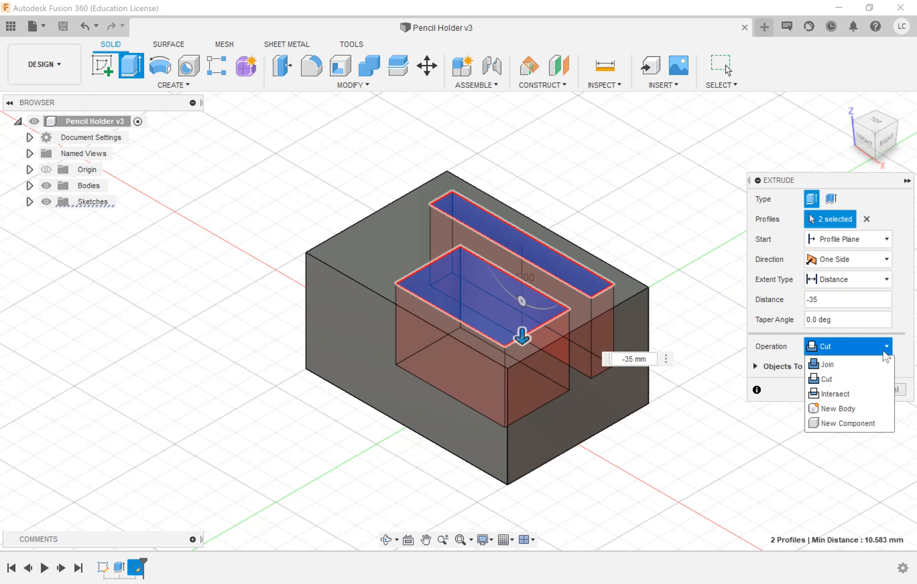
click(883, 352)
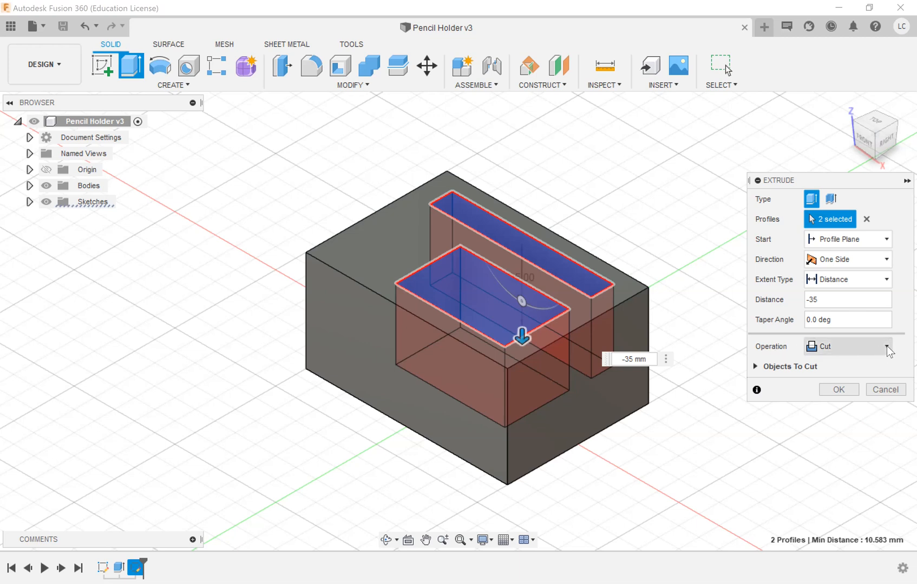
click(888, 351)
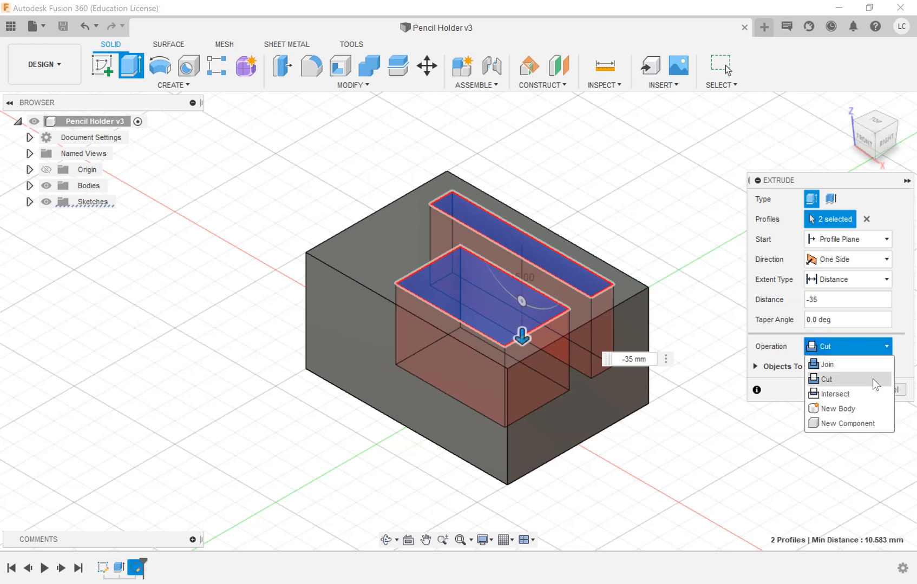
click(872, 379)
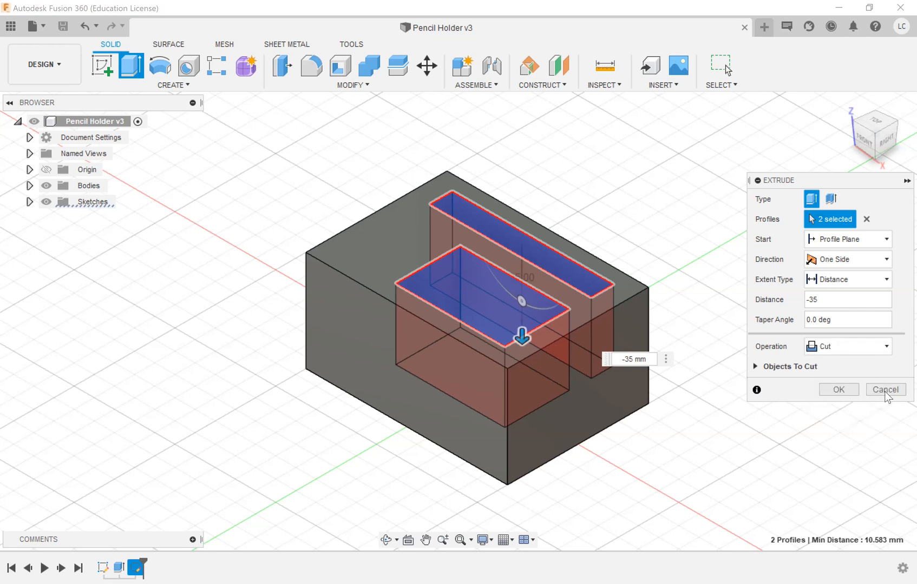
click(884, 390)
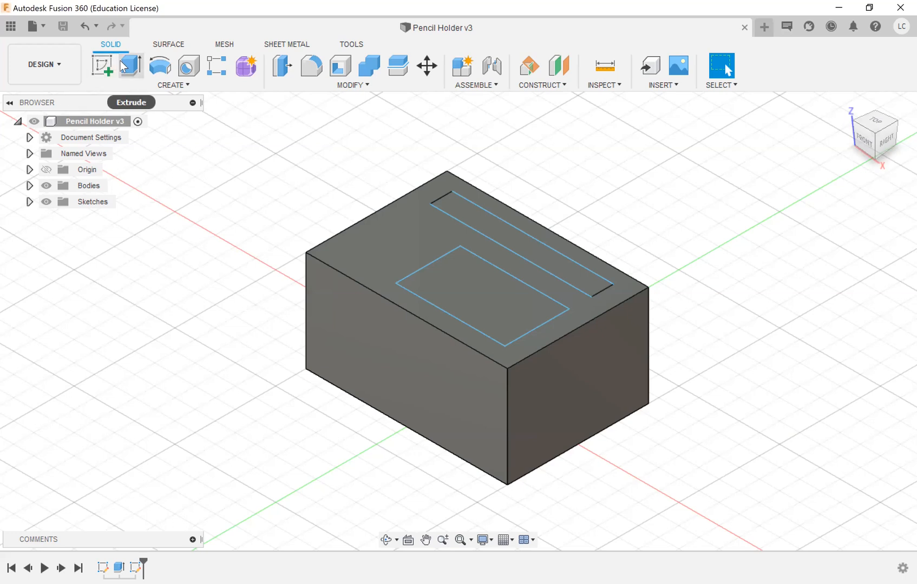
Extrude both top-face rectangles by -35 mm as a cut into the block and return to the home view
click(125, 66)
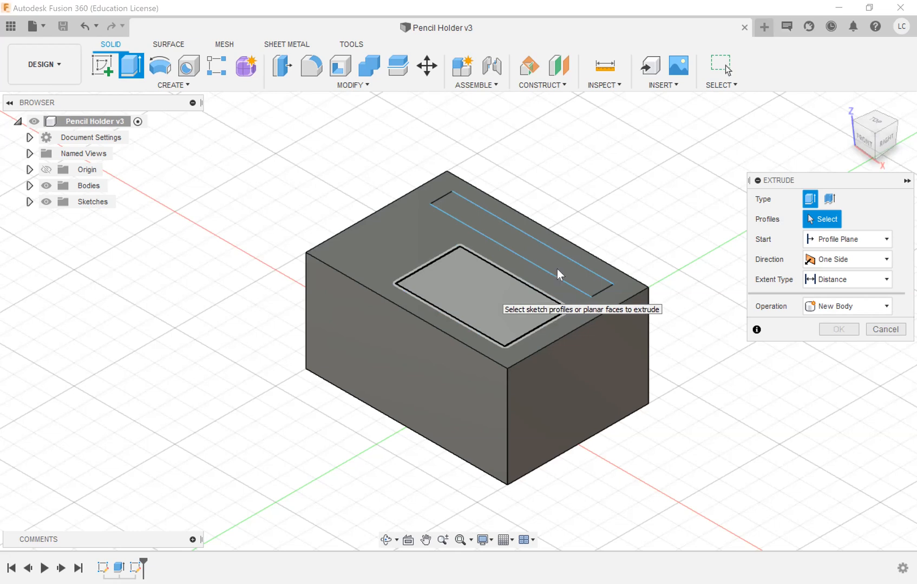
click(570, 274)
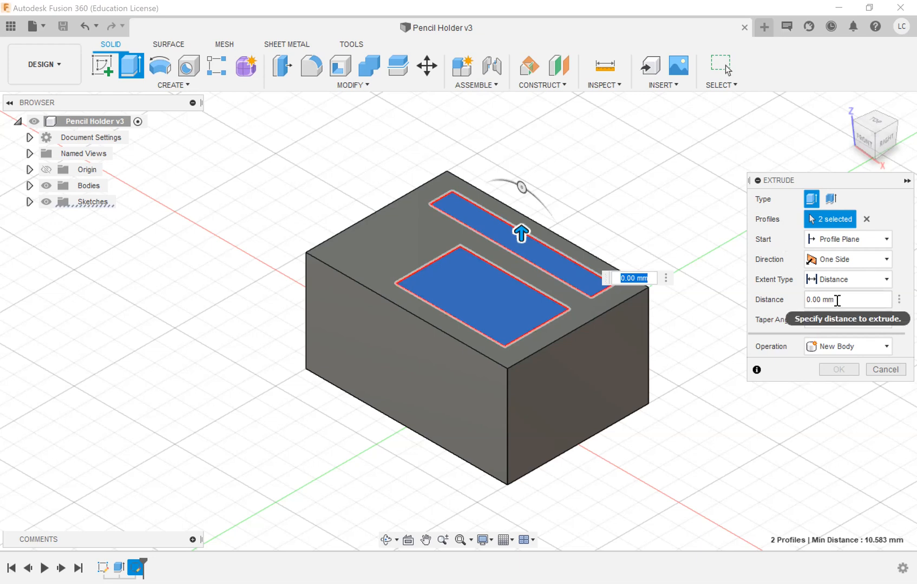
click(805, 301)
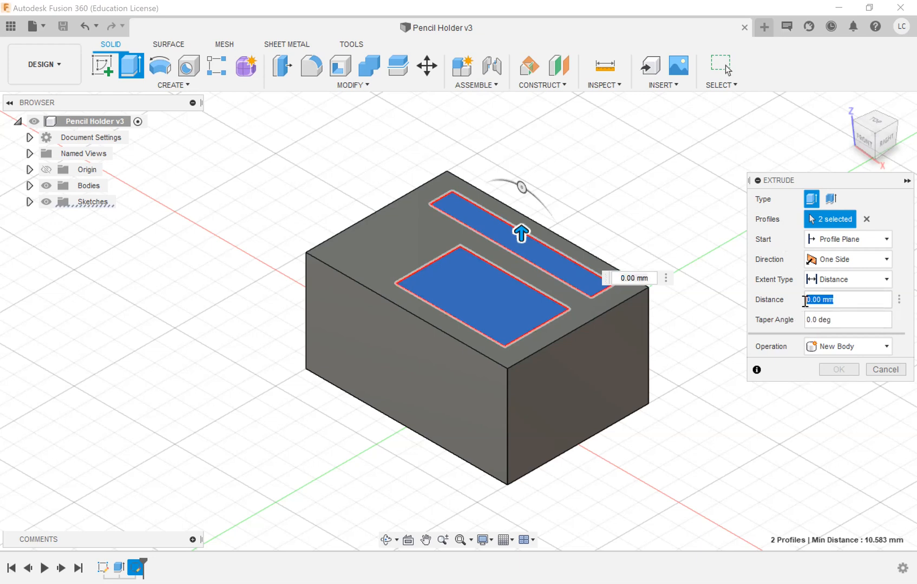
text(-35)
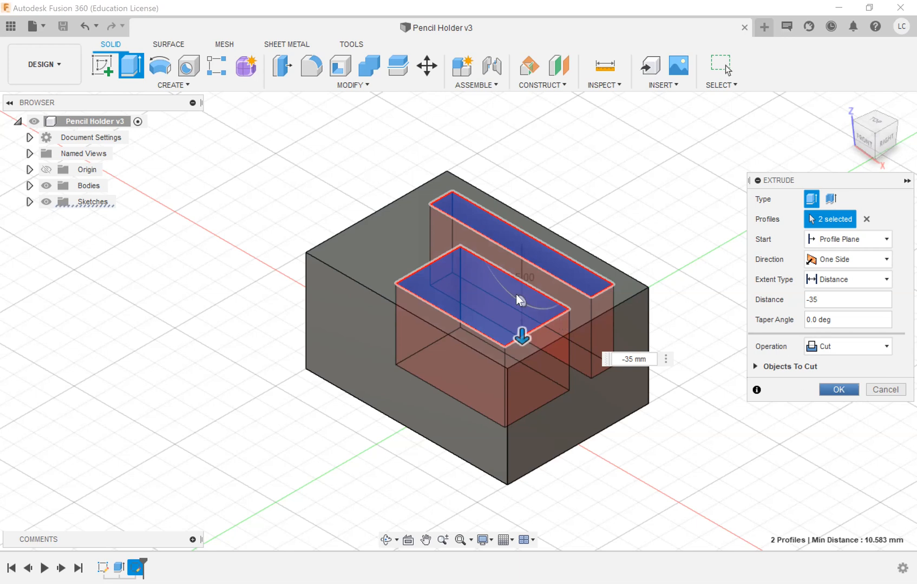
key(Return)
mouse_move(449, 319)
shift+middle_down()
mouse_move(425, 297)
mouse_move(431, 276)
mouse_move(474, 279)
mouse_move(514, 309)
mouse_move(516, 338)
mouse_move(482, 342)
mouse_move(811, 220)
mouse_move(857, 132)
mouse_move(890, 121)
shift+middle_up()
mouse_move(890, 121)
mouse_down()
mouse_move(904, 147)
mouse_move(873, 128)
mouse_move(866, 145)
mouse_move(882, 110)
mouse_move(893, 130)
mouse_move(888, 120)
mouse_move(866, 135)
mouse_move(883, 134)
mouse_move(871, 132)
mouse_up()
click(846, 104)
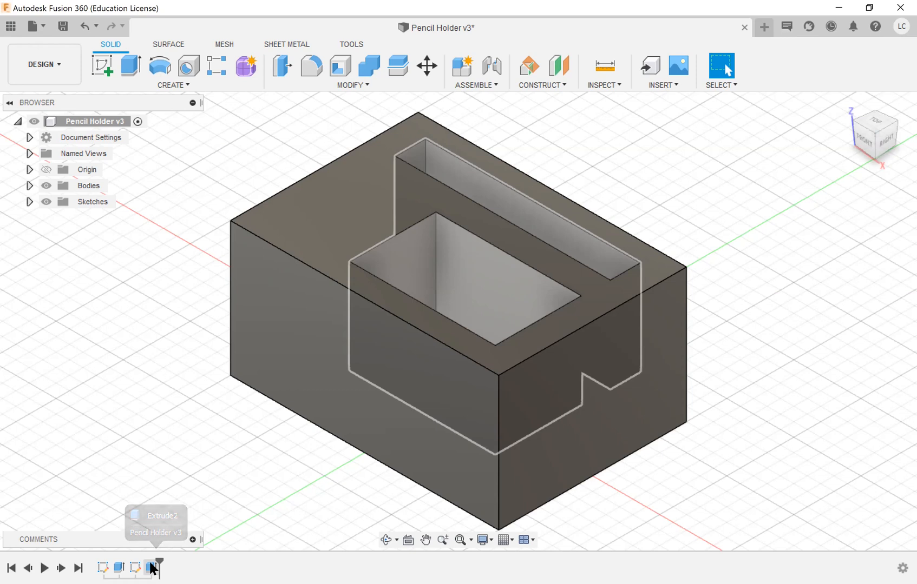
Edit the compartment cut extrusion and set its distance to -40 mm
click(153, 568)
right_click(153, 568)
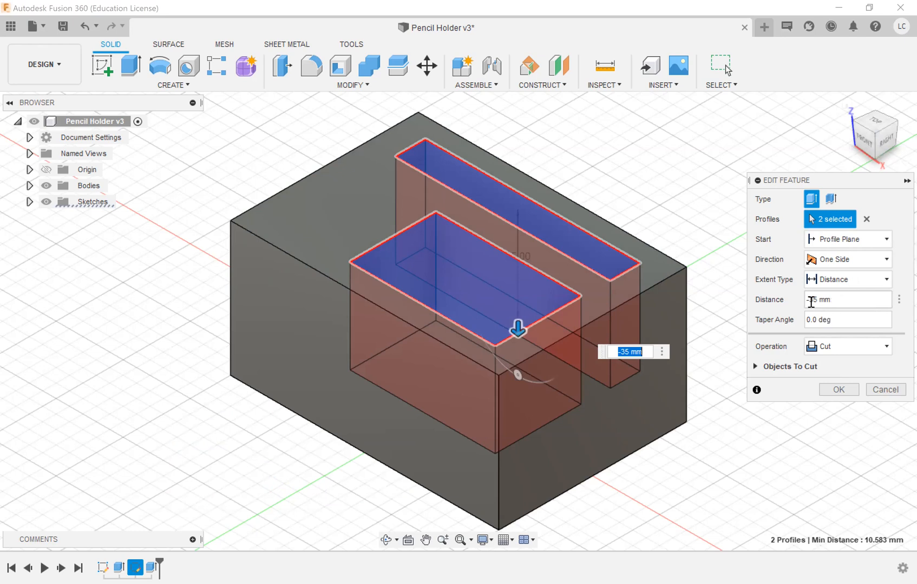
drag(818, 301, 808, 301)
text(40)
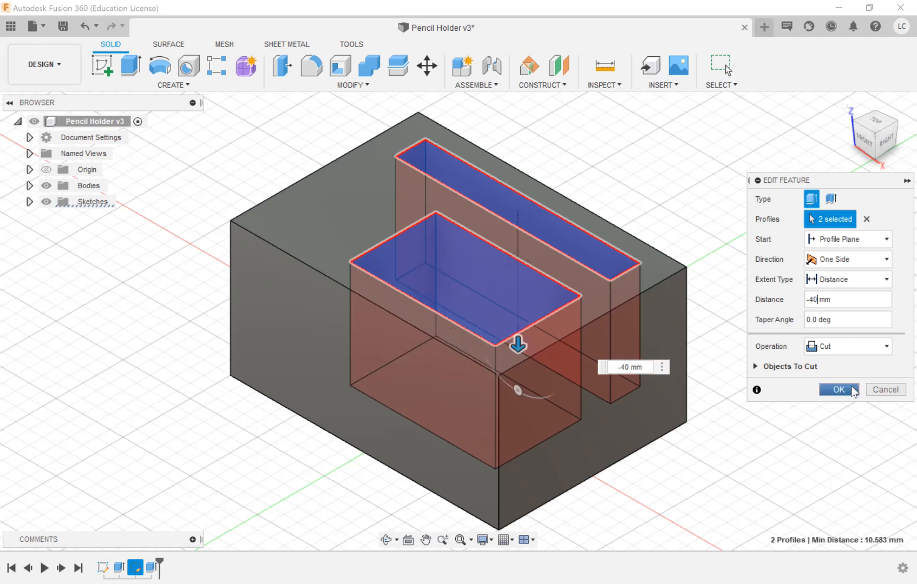
click(852, 393)
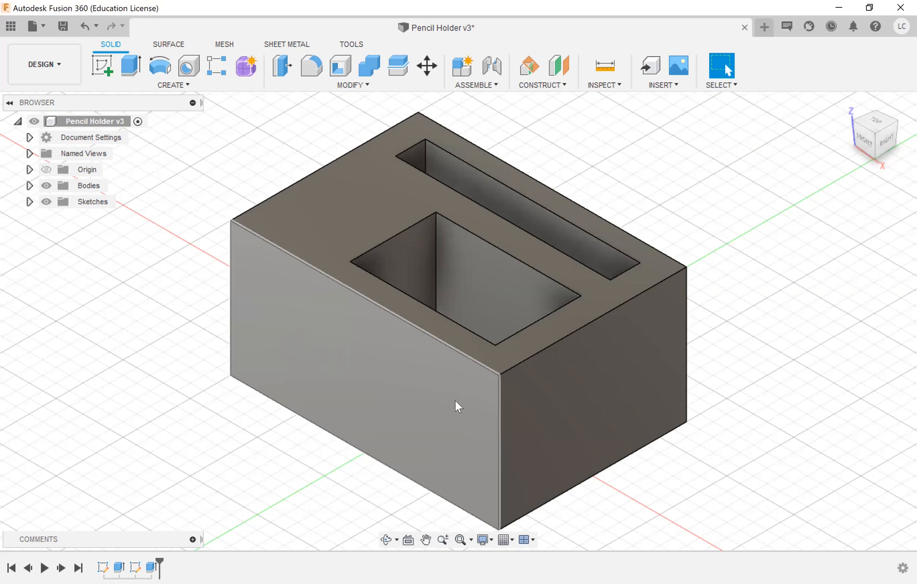
Start a new sketch on the block's large front face
click(372, 372)
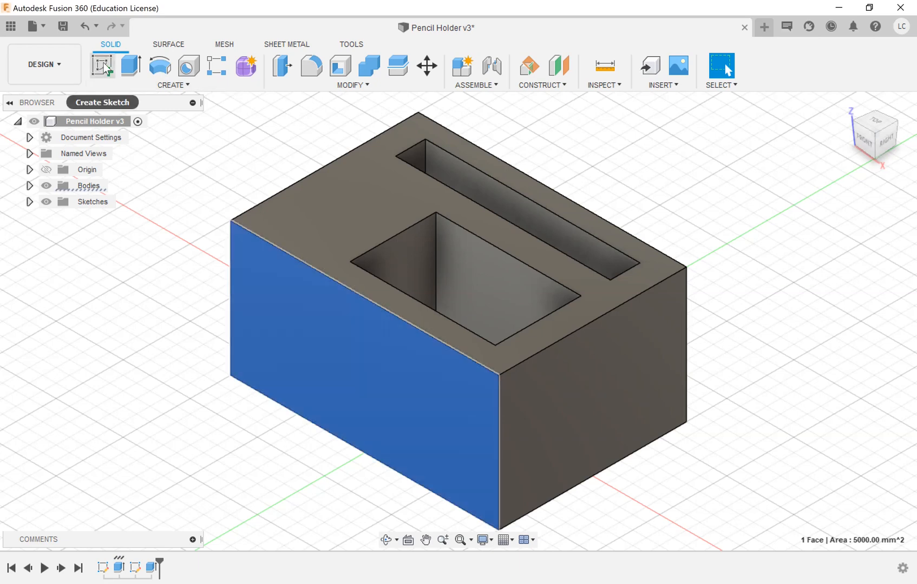
click(103, 63)
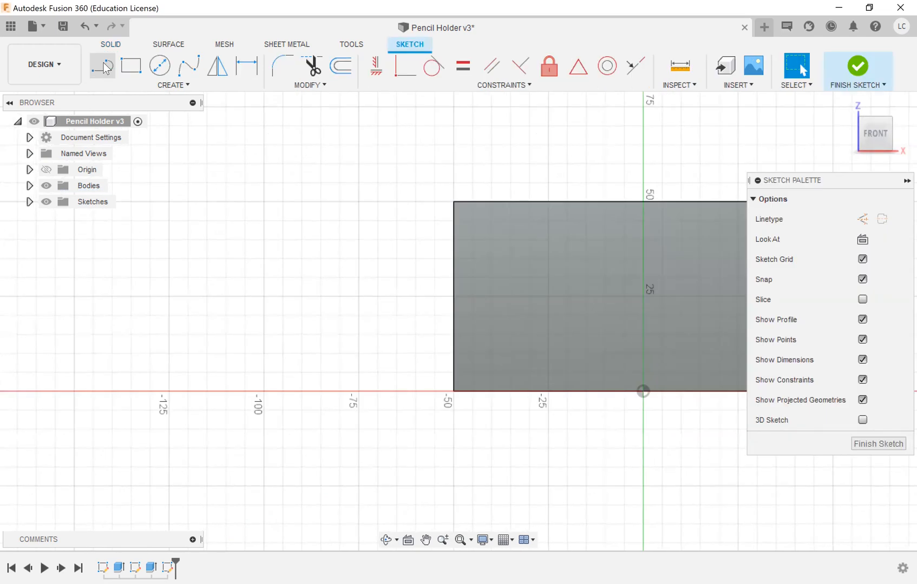
click(426, 540)
mouse_move(621, 437)
mouse_down()
mouse_move(436, 445)
mouse_move(496, 448)
mouse_move(487, 447)
mouse_up()
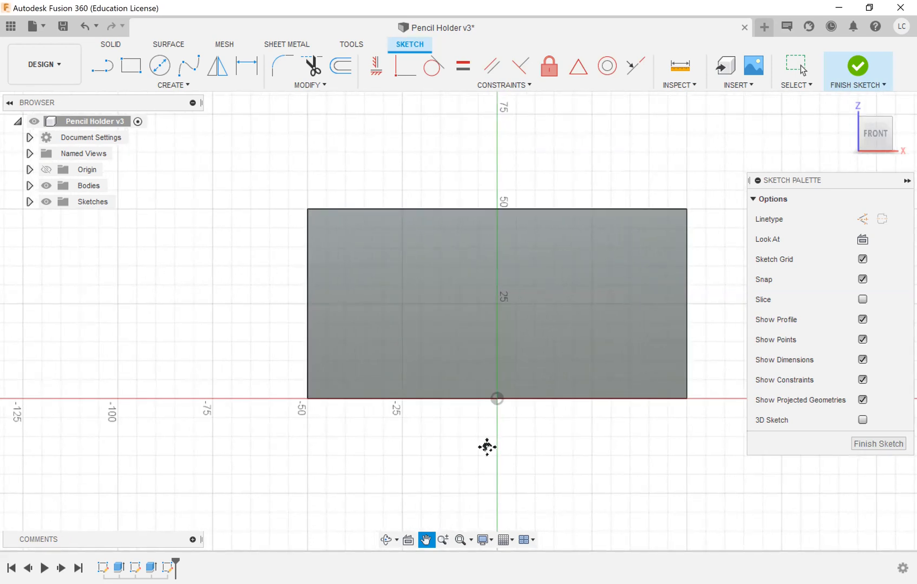
Place a rectangular sketch text frame around the middle of the front face and enter the text "UTDL"
click(183, 84)
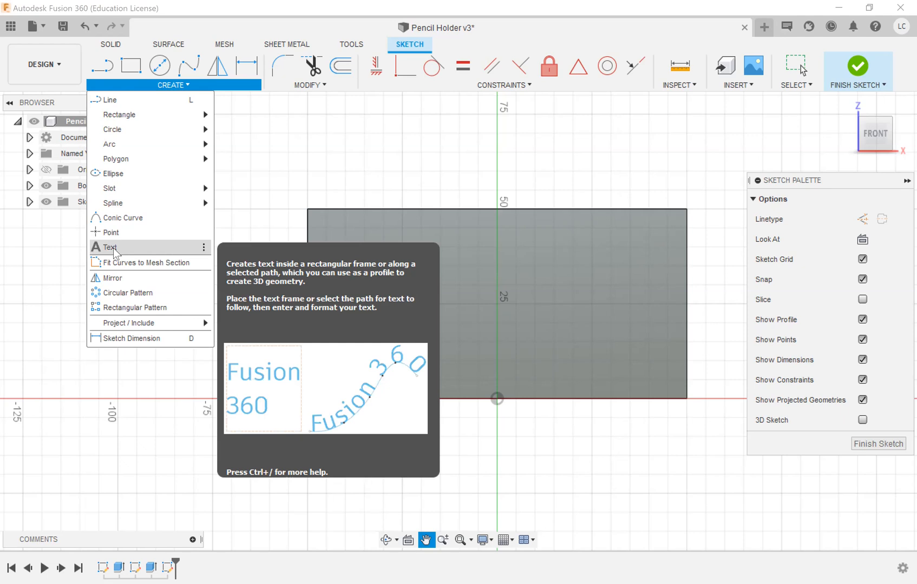
click(231, 88)
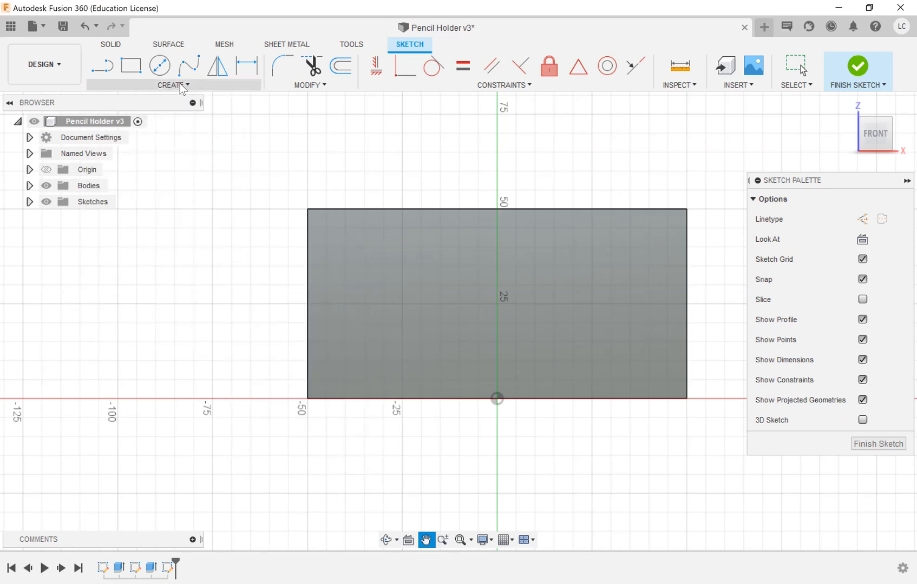
click(162, 85)
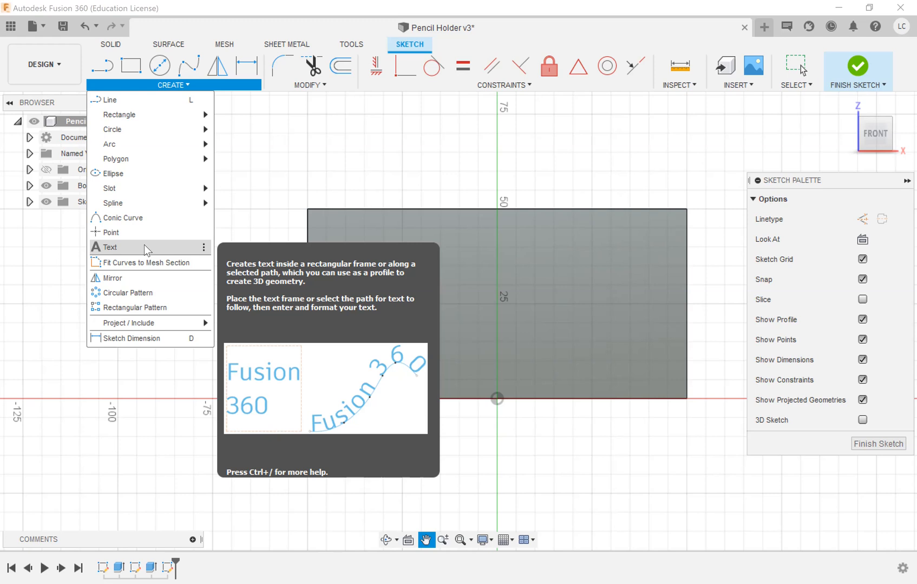
click(144, 247)
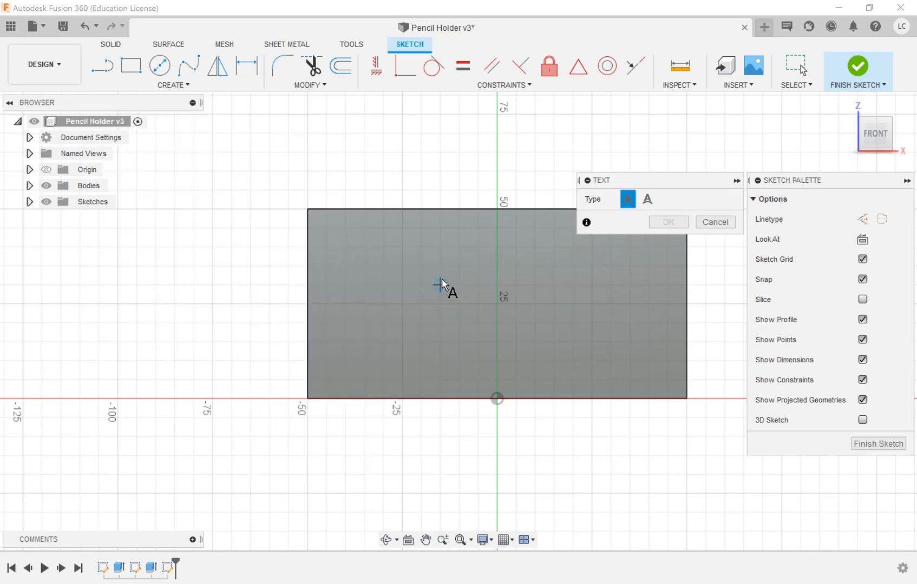
click(413, 264)
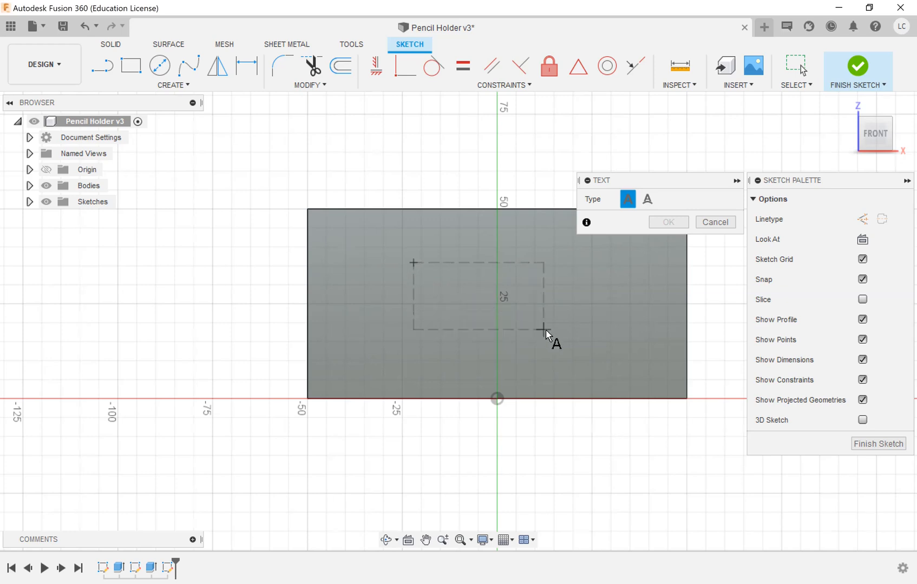
click(588, 336)
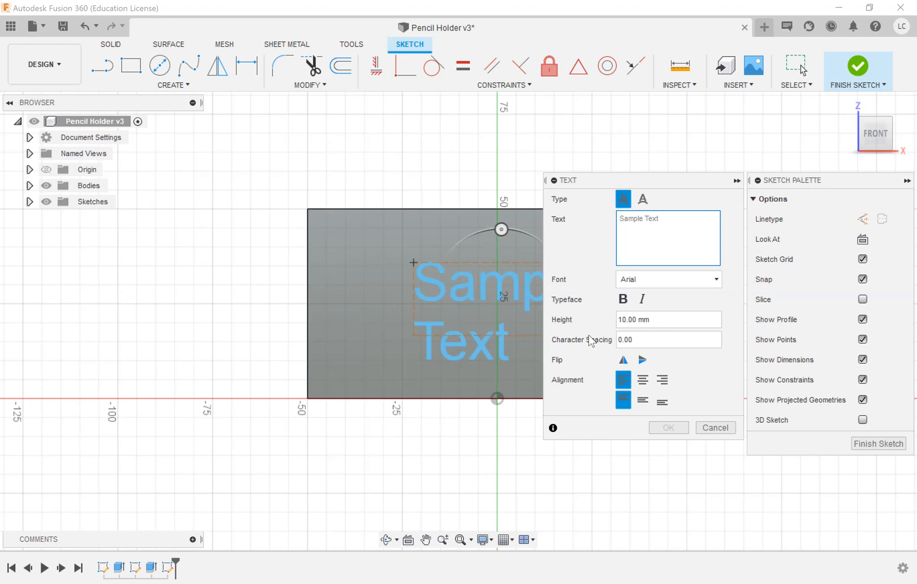
text(UTDL)
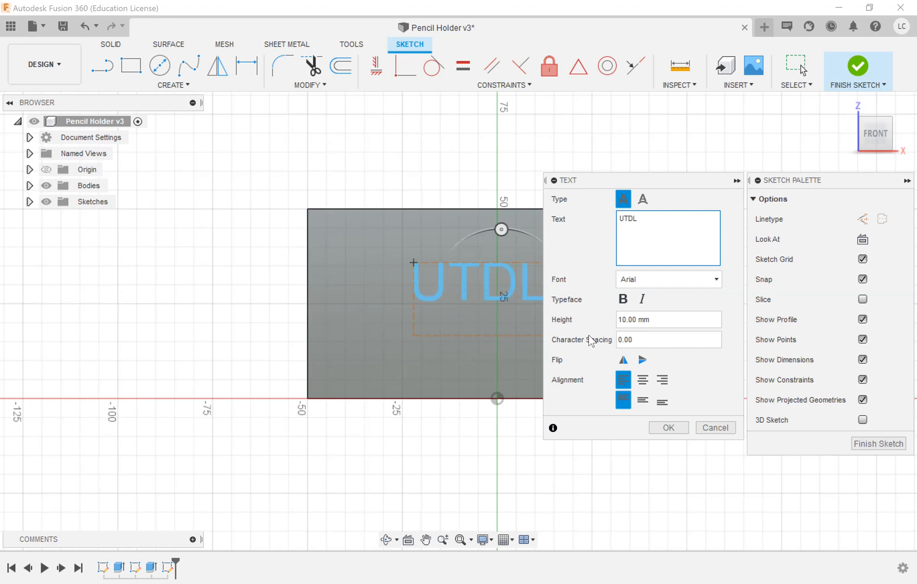
Format the UTDL text in bold Arial Black, align it to the horizontal center and vertical middle of its frame, and accept it
click(705, 279)
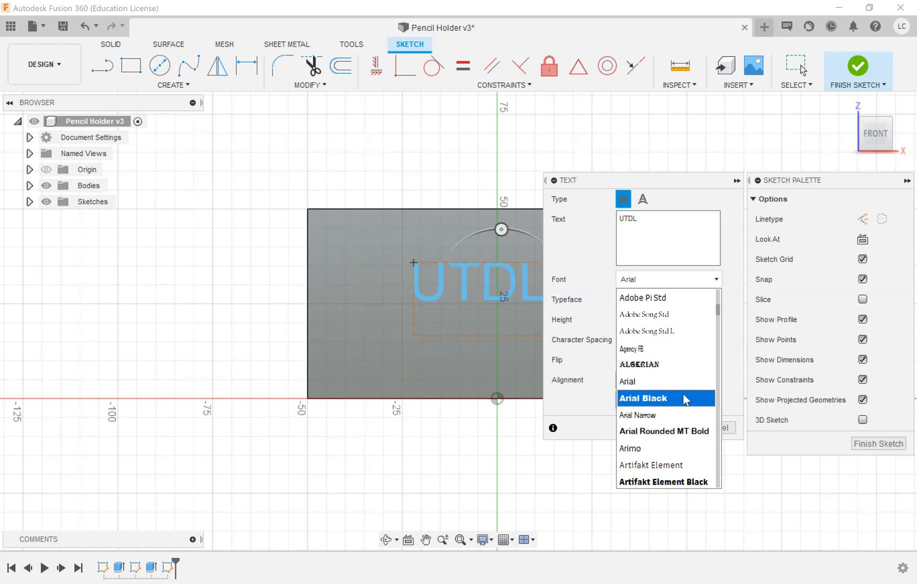
click(685, 400)
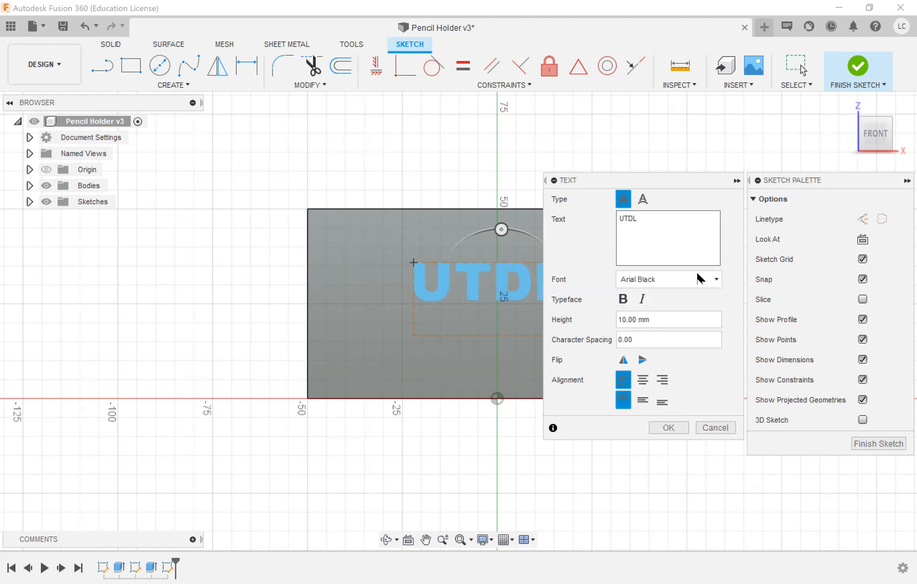
click(624, 301)
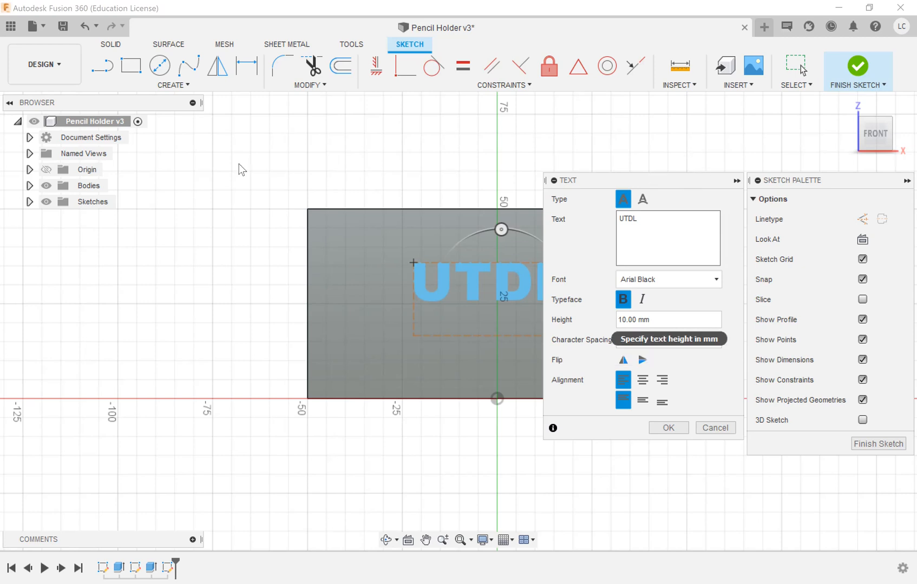
drag(239, 165, 240, 165)
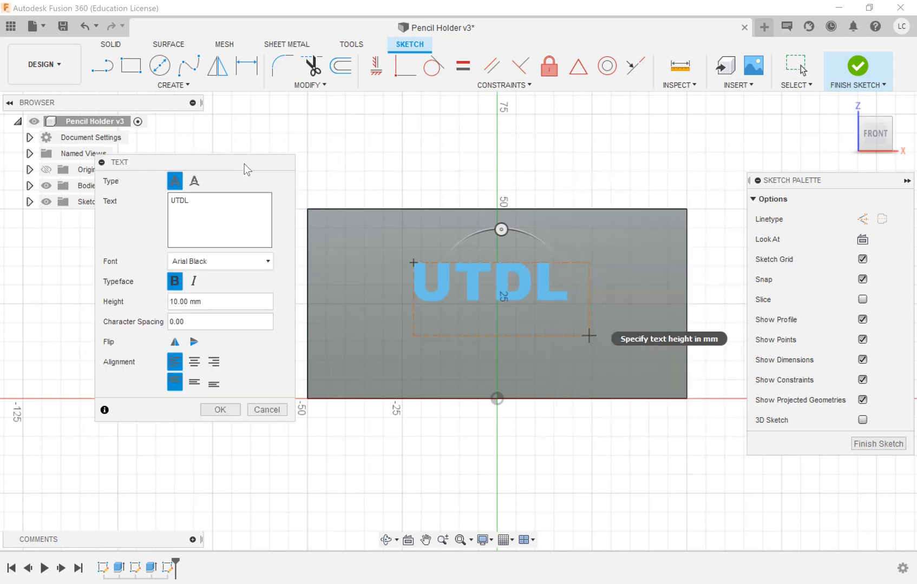
click(200, 363)
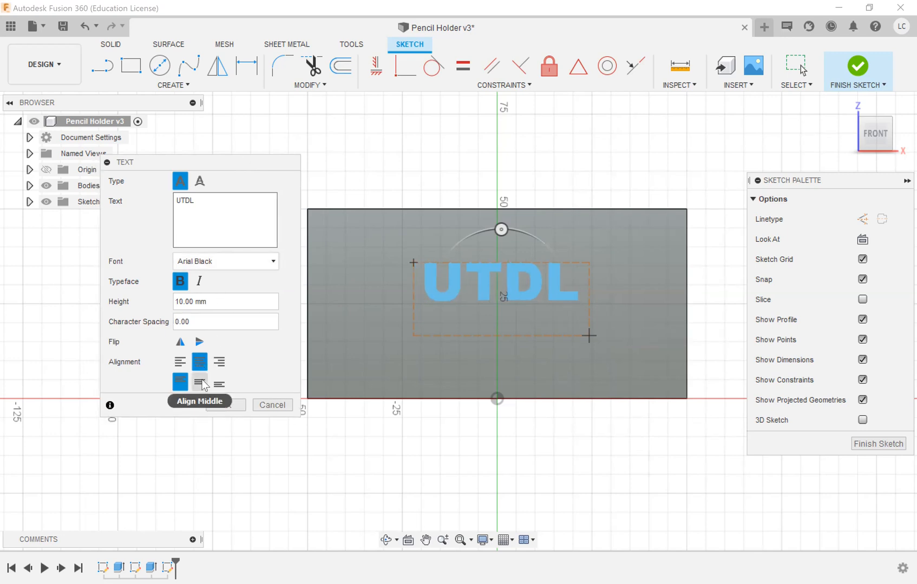
click(200, 383)
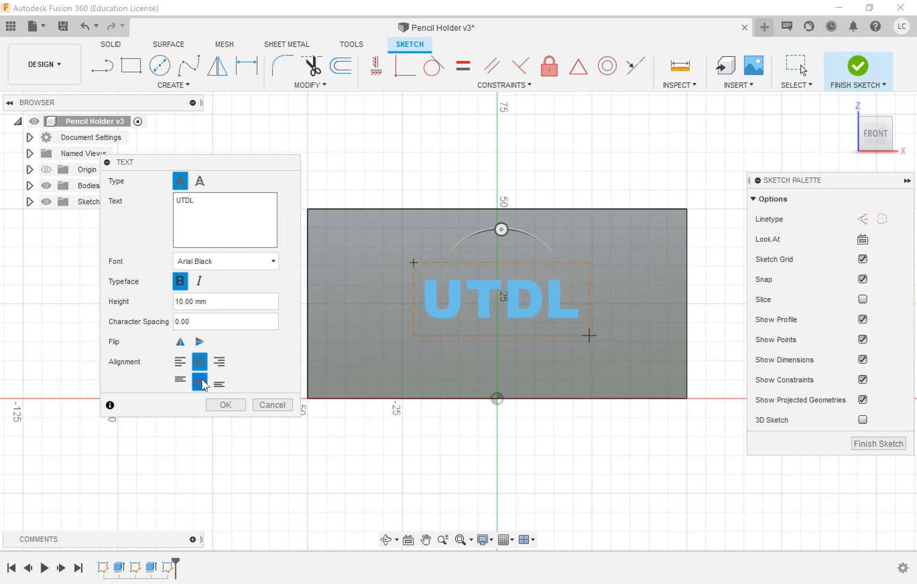
click(223, 406)
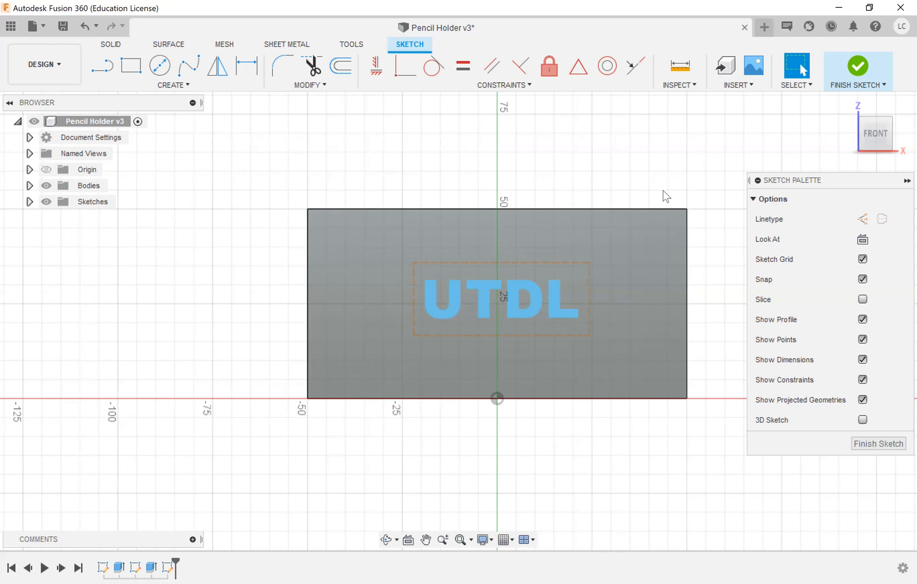
Finish the front-face sketch containing the UTDL text
shift+middle_drag(598, 198, 597, 227)
scroll(577, 194, down, 1)
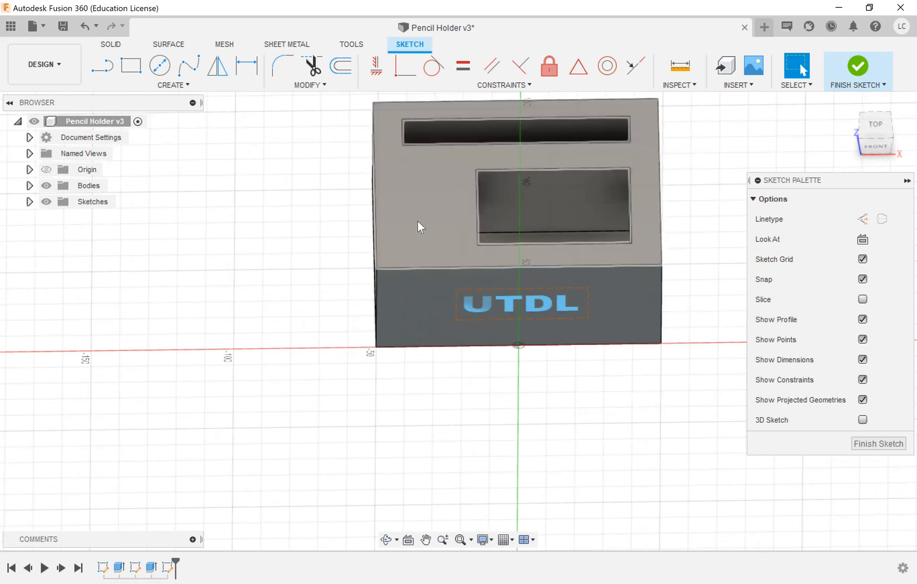
scroll(456, 191, down, 1)
scroll(542, 272, up, 2)
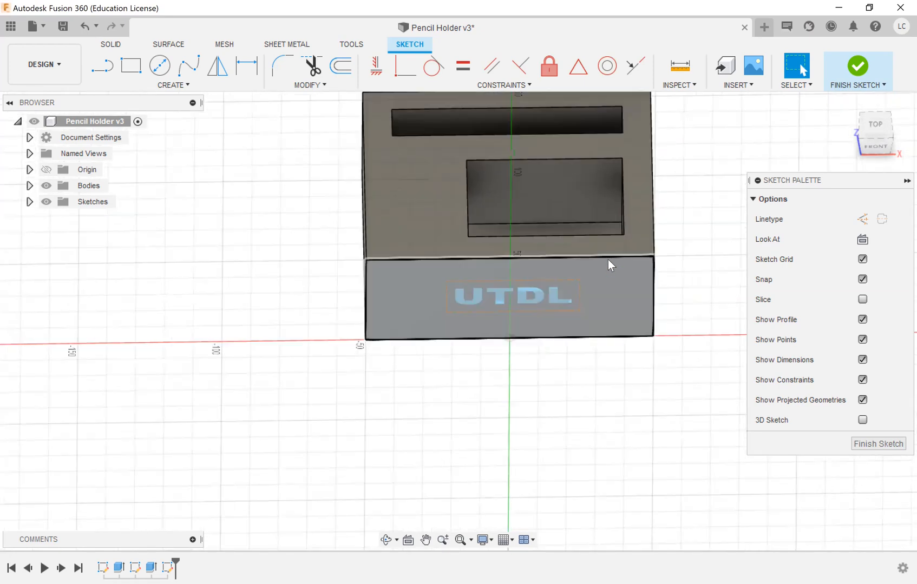
shift+middle_drag(847, 149, 834, 154)
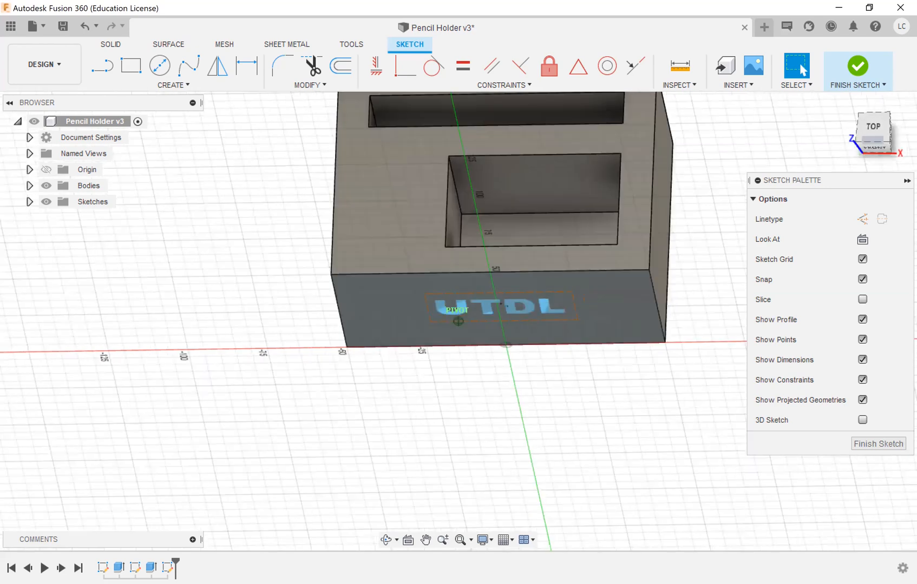
mouse_move(872, 139)
mouse_down()
mouse_move(845, 141)
mouse_move(842, 123)
mouse_move(876, 131)
mouse_move(865, 128)
mouse_move(869, 142)
mouse_move(877, 135)
mouse_up()
mouse_move(888, 136)
mouse_down()
mouse_move(875, 154)
mouse_move(869, 140)
mouse_up()
click(870, 145)
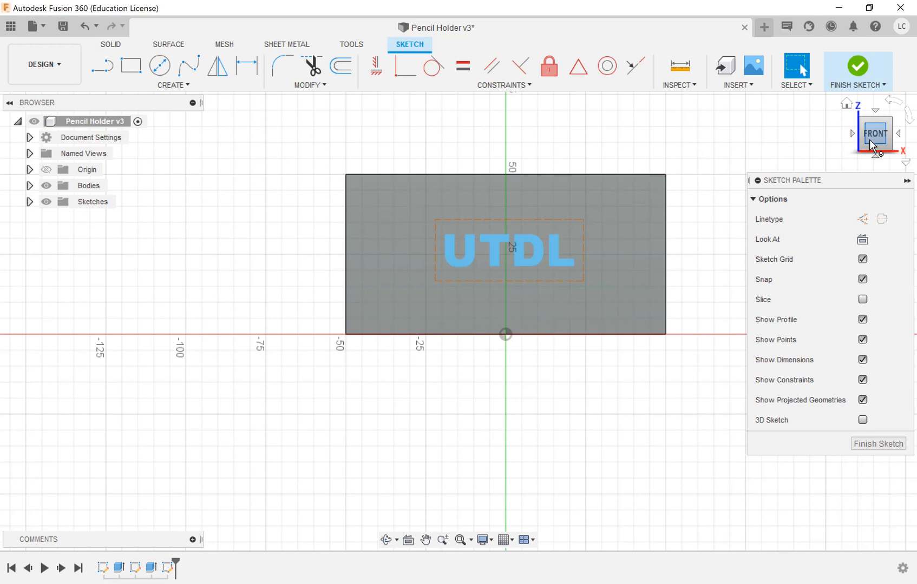
click(860, 67)
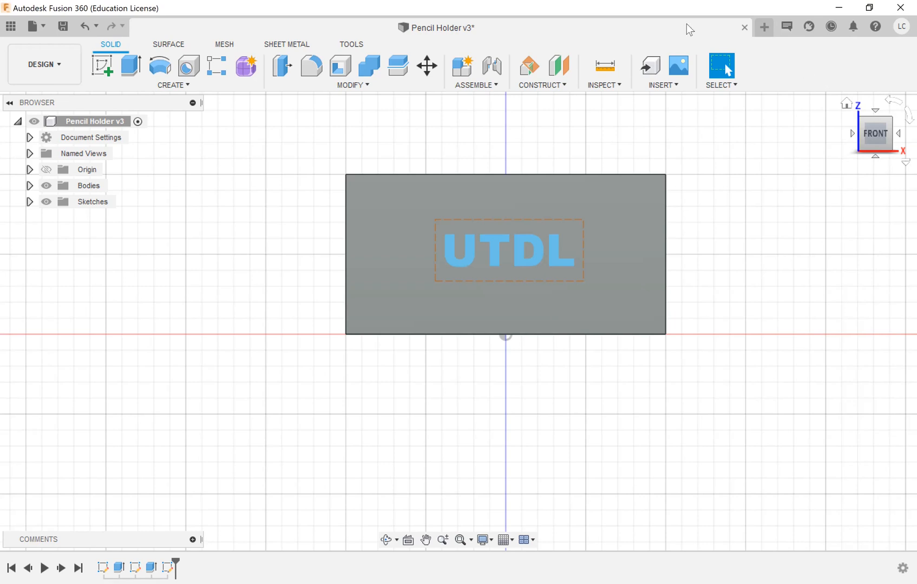
Start an extrusion of the whole front-face profile with a distance of 2 mm
click(127, 60)
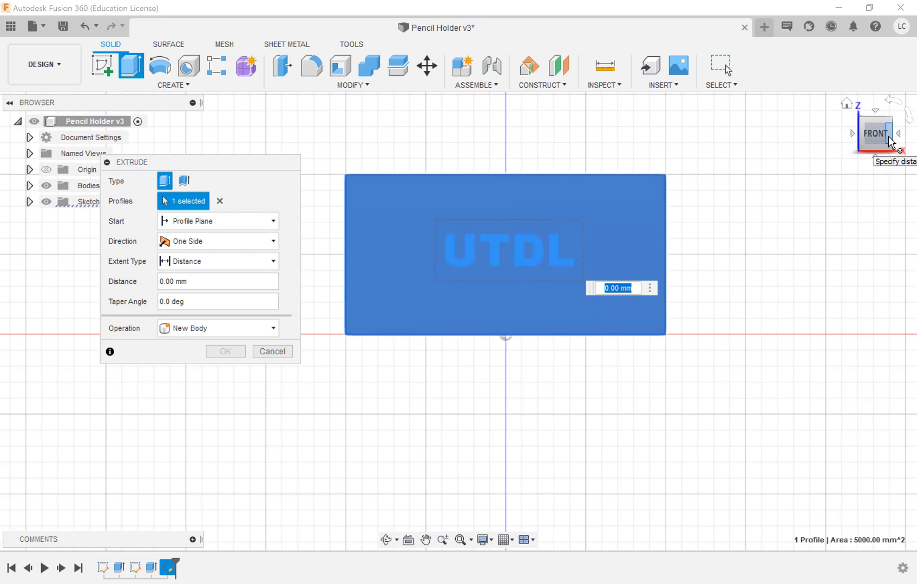
click(889, 142)
shift+middle_drag(482, 258, 455, 262)
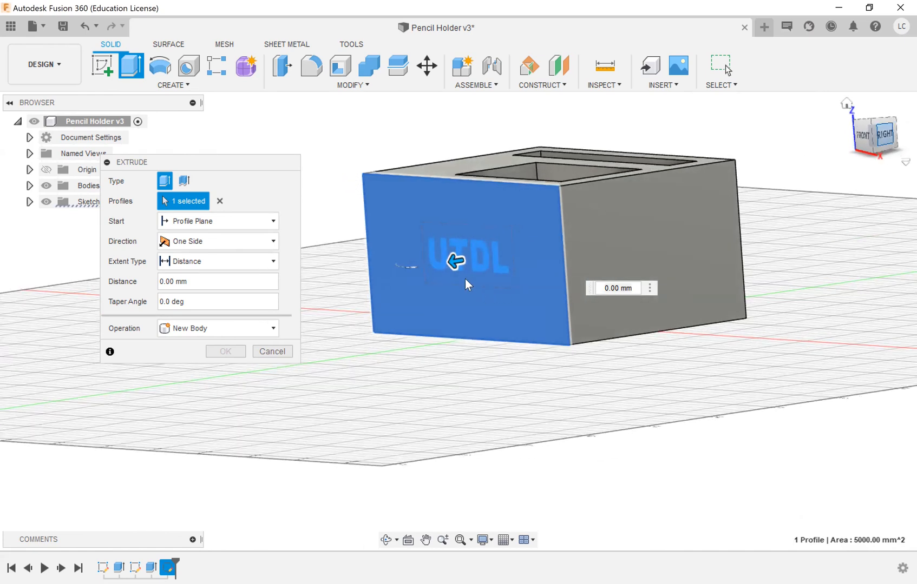
click(196, 281)
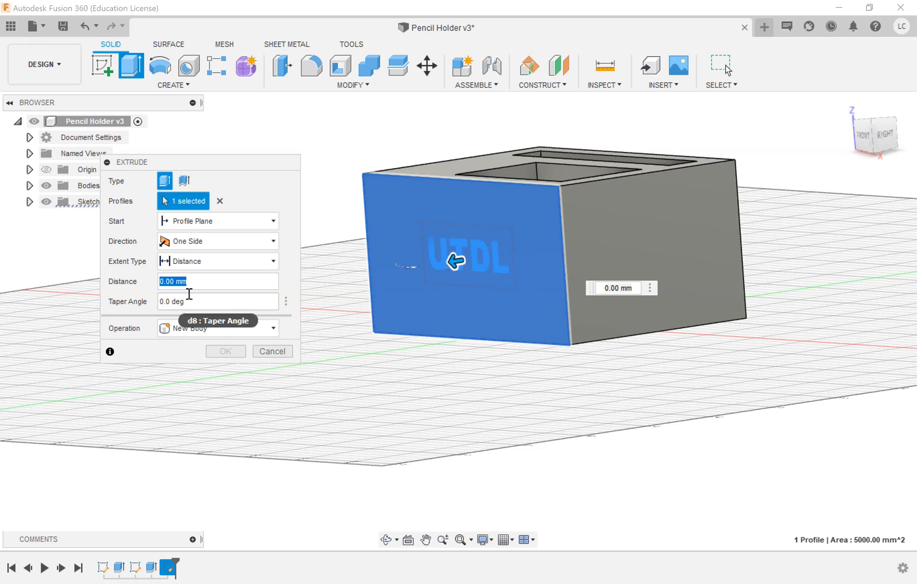
text(2)
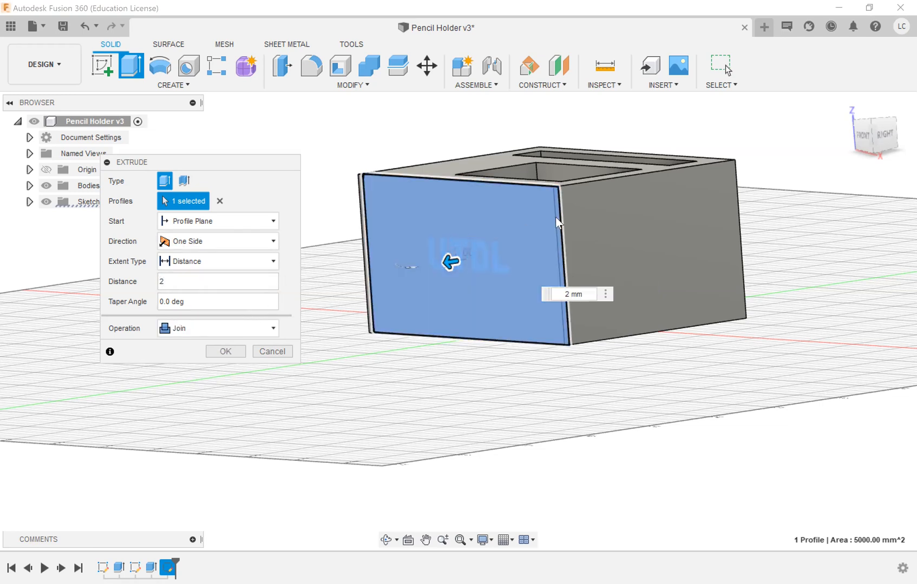
scroll(584, 204, up, 1)
shift+middle_drag(584, 204, 617, 193)
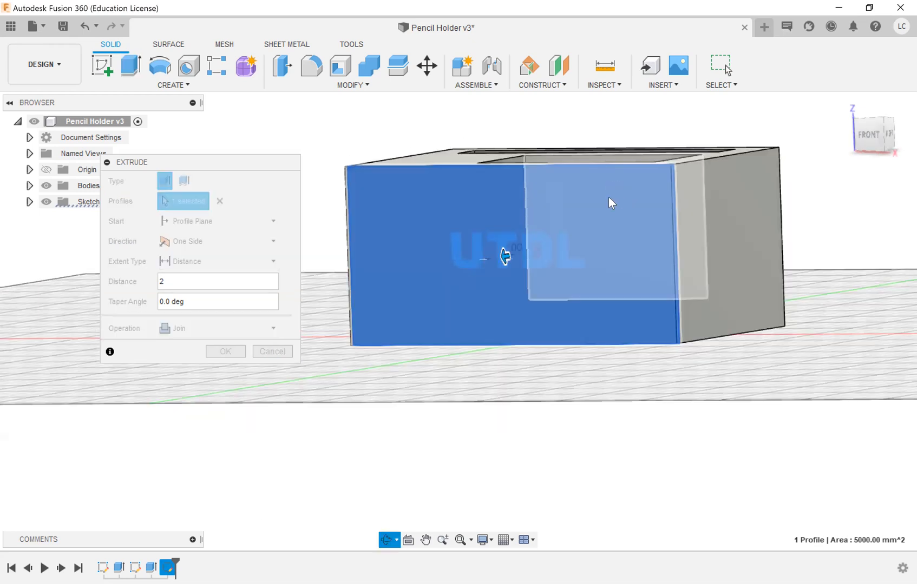
Clear the front-face profile from the extrusion and choose the UTDL text as its profile instead
click(219, 201)
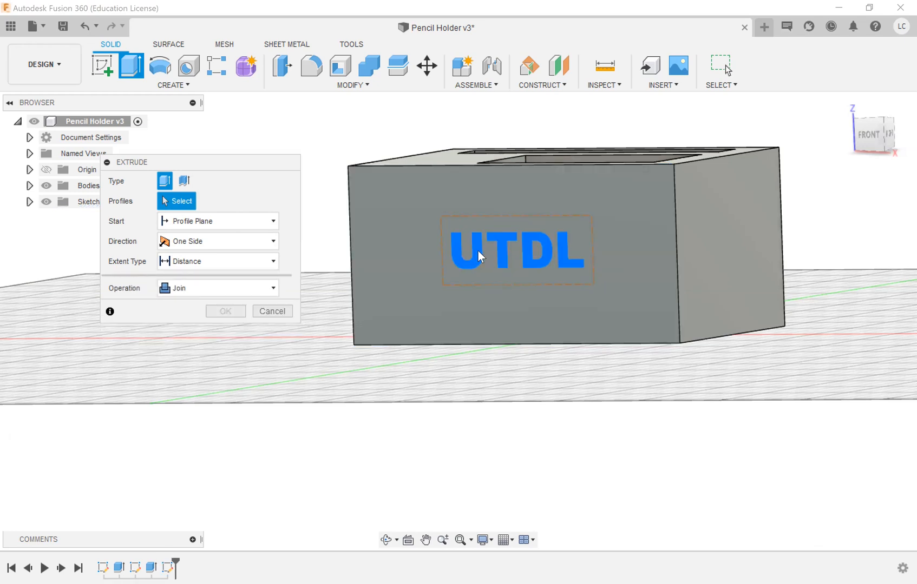
click(478, 251)
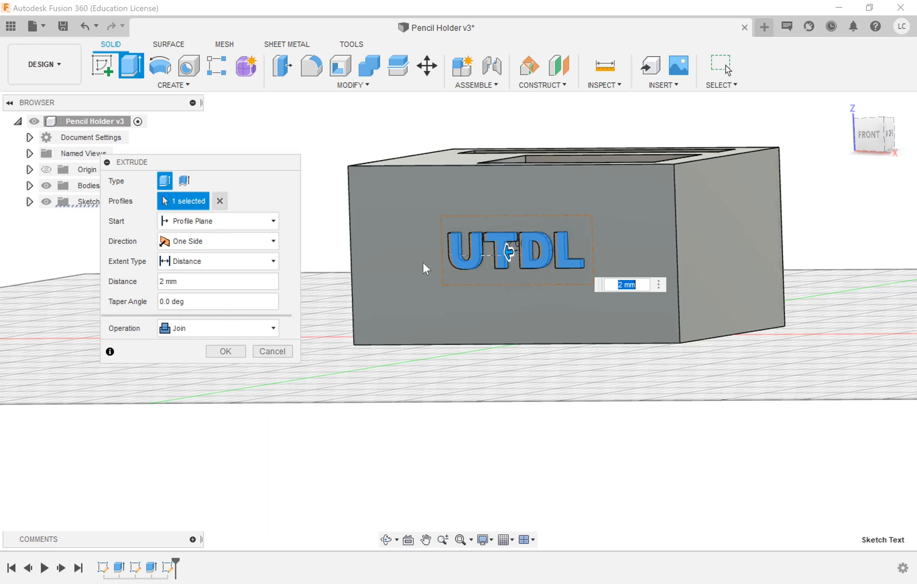
click(476, 254)
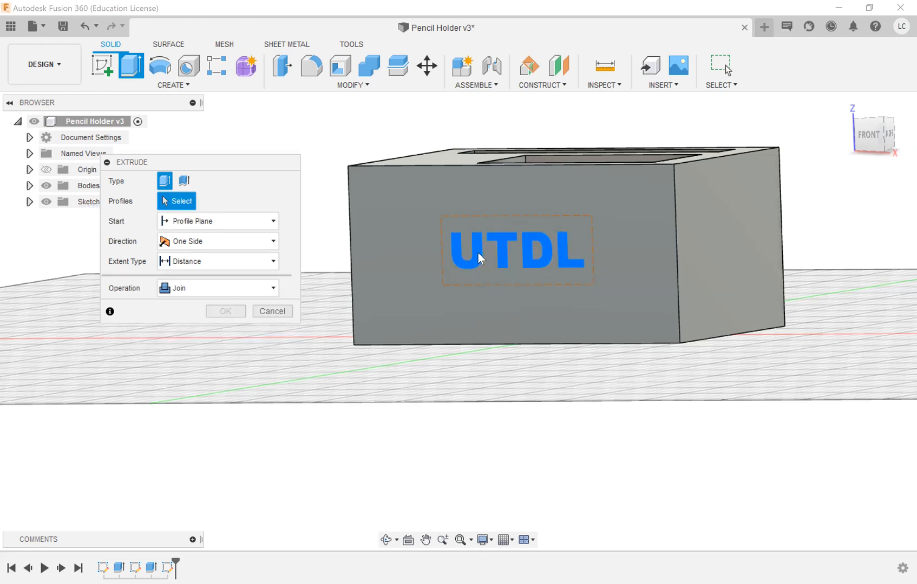
click(478, 253)
drag(882, 137, 828, 137)
shift+middle_drag(491, 262, 437, 271)
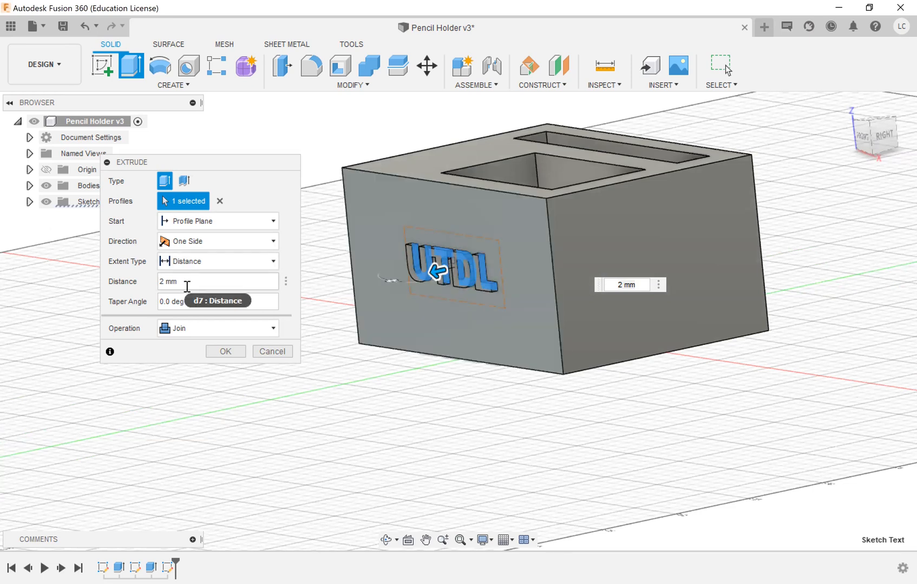
Try the text extrusion at -2 mm as a cut, restore the distance to 2 mm, and complete it as a join
drag(193, 282, 157, 282)
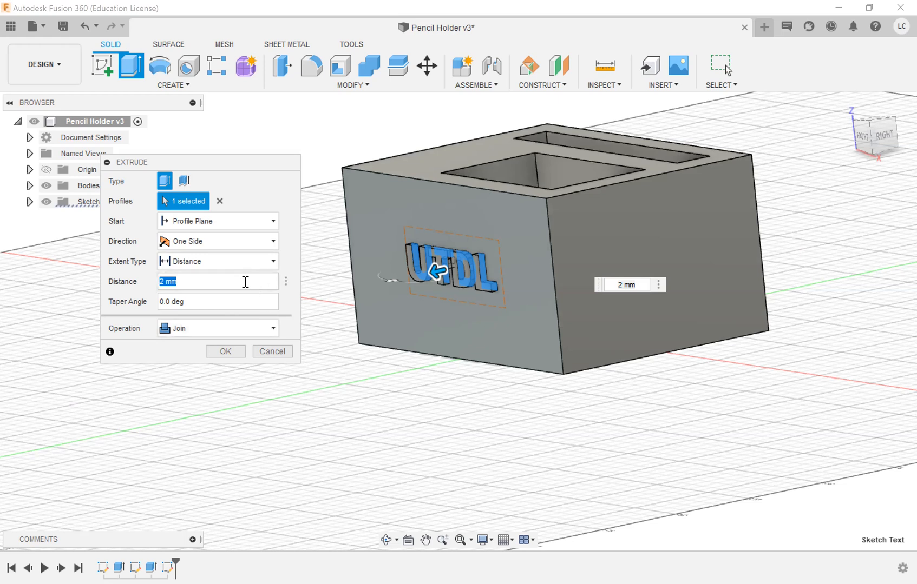
click(210, 282)
click(160, 282)
text(-)
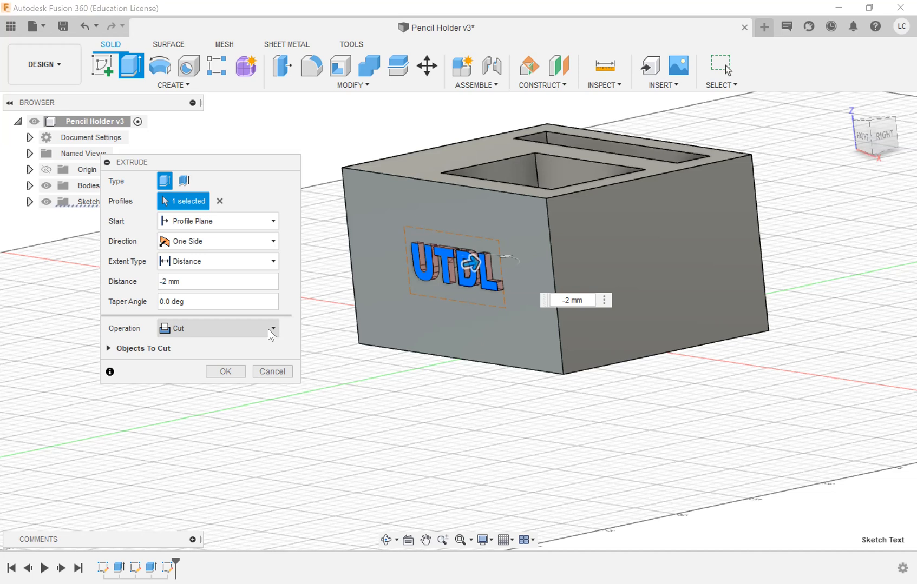
key(BackSpace)
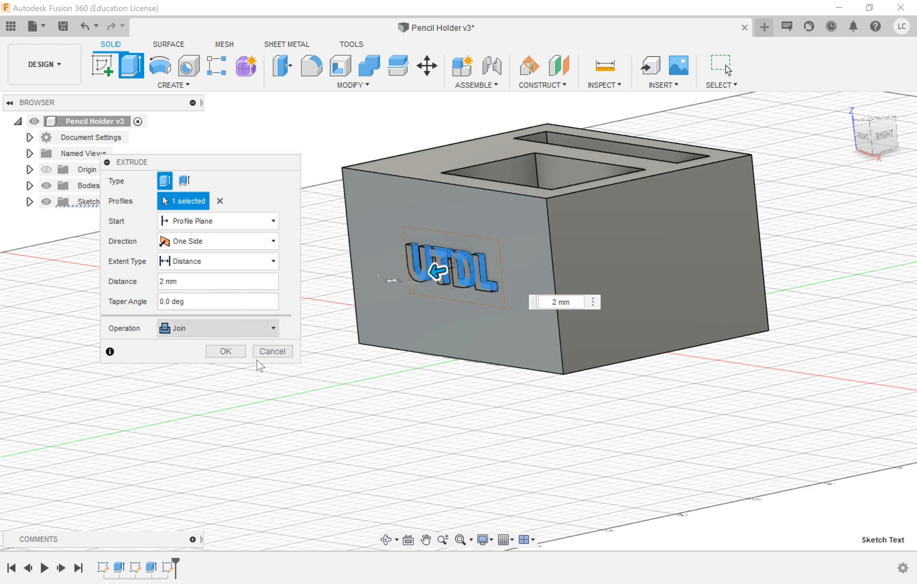
click(226, 352)
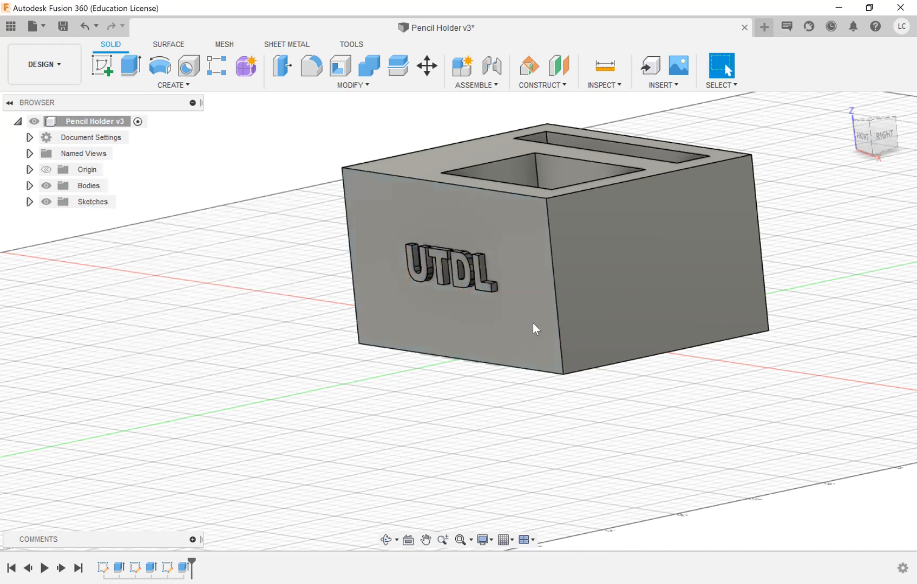
Return the model to the home view and save the design as a new version described as User Saved
click(847, 103)
click(848, 105)
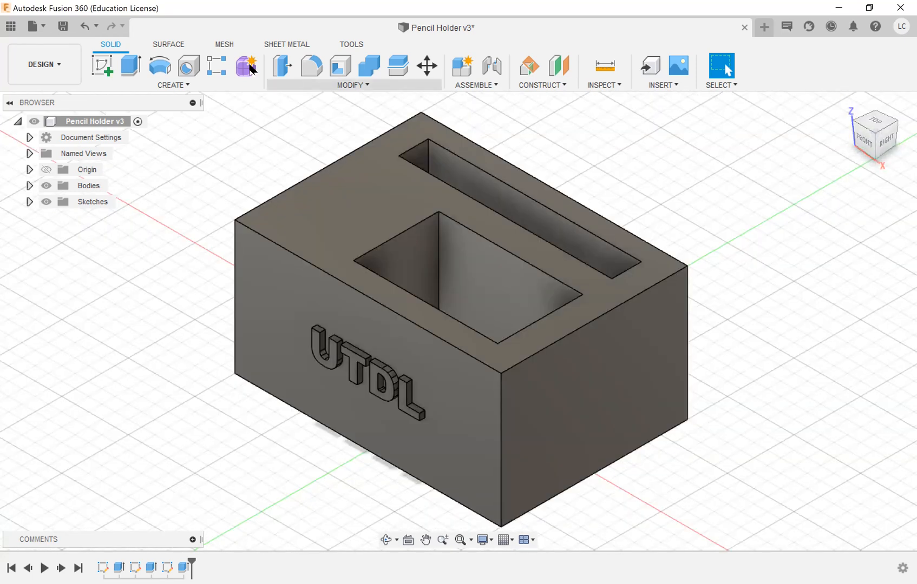
click(63, 28)
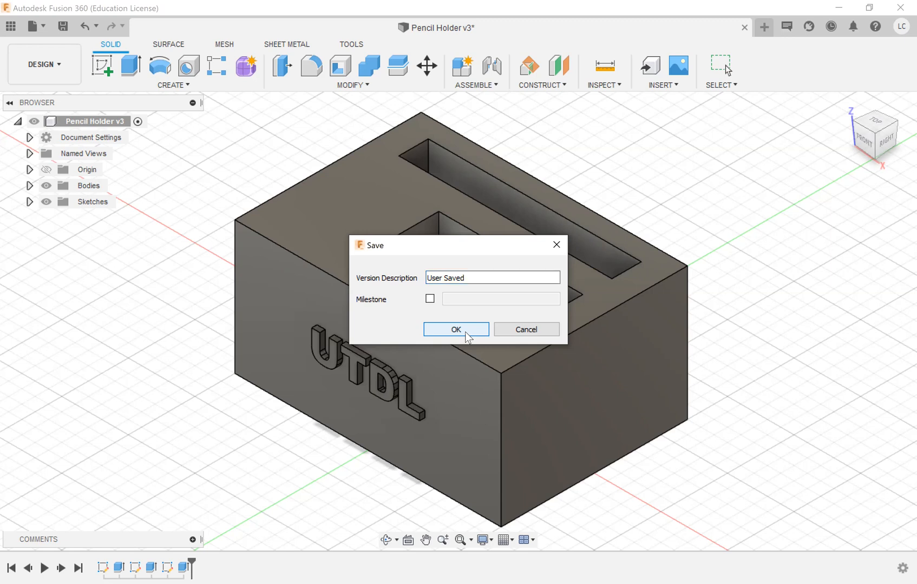
click(465, 331)
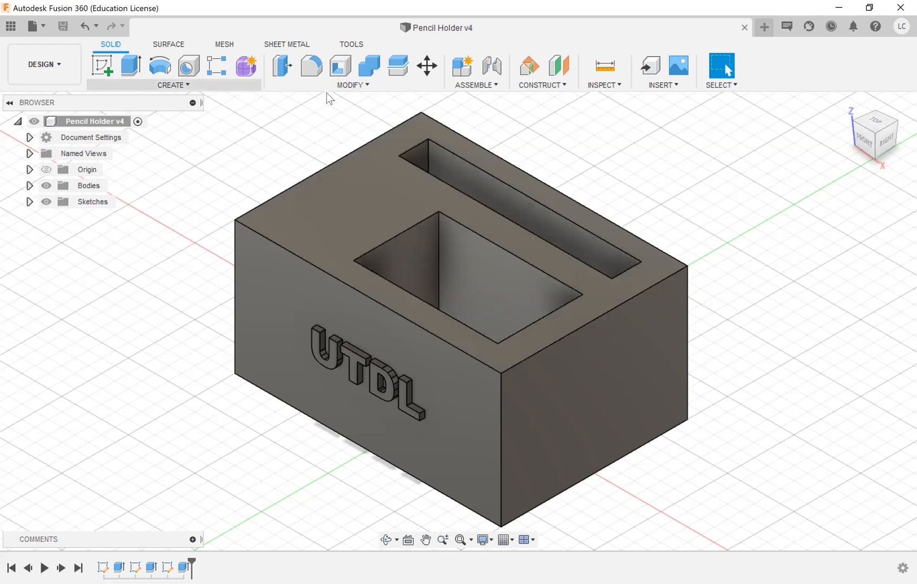
click(352, 88)
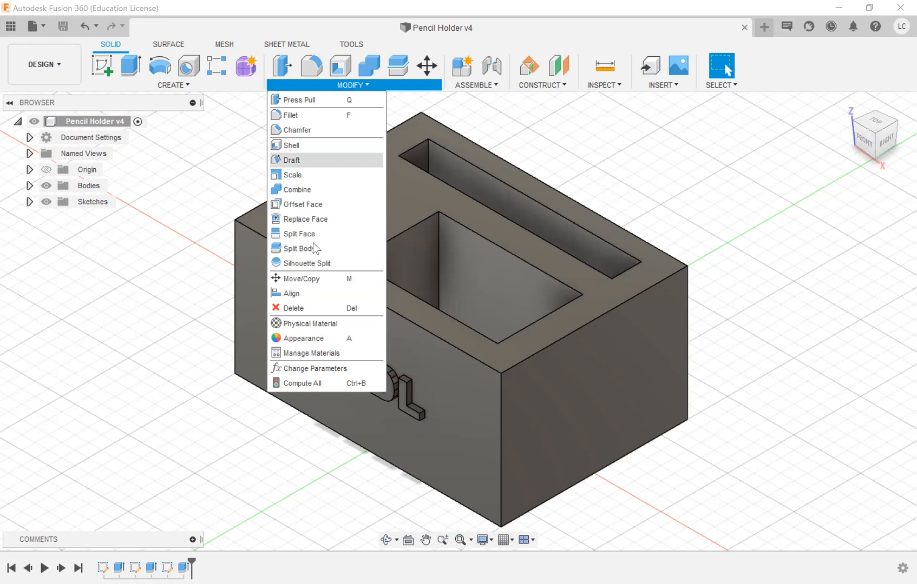
click(302, 339)
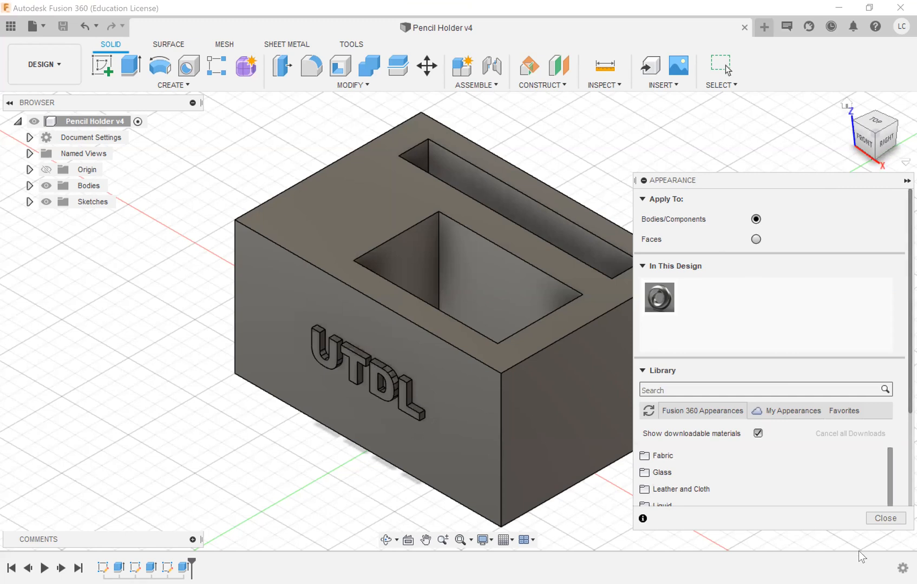
key(Escape)
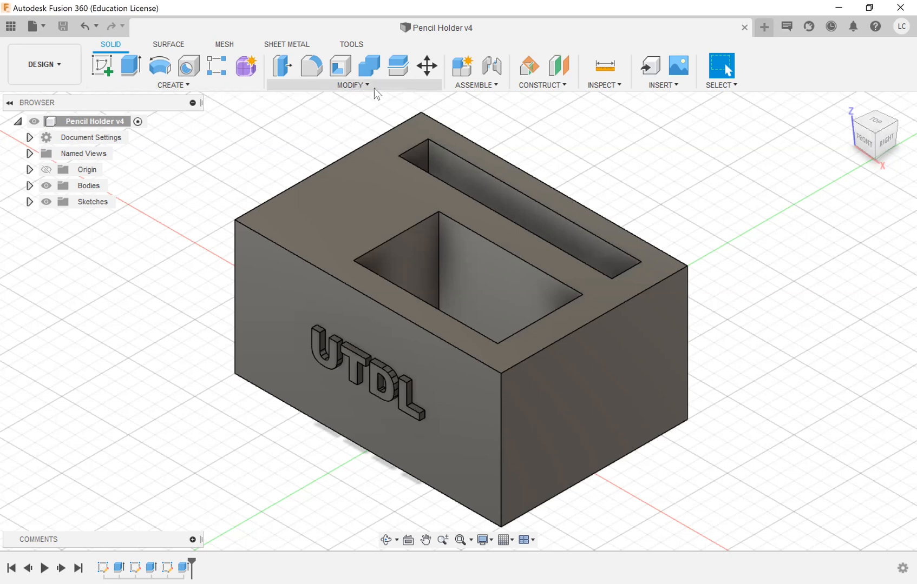
Apply the ABS (White) plastic appearance from the Fusion 360 library to the whole pencil holder body
click(371, 88)
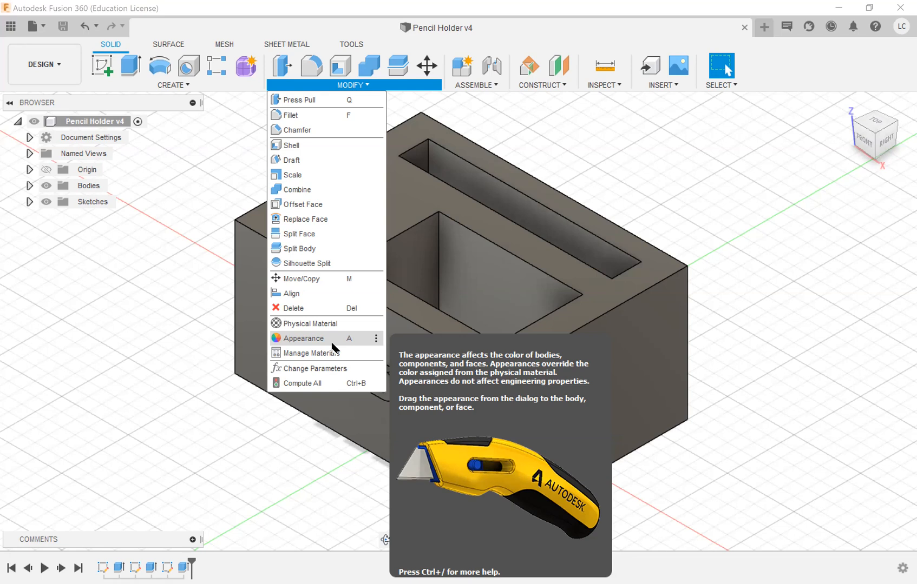
click(331, 341)
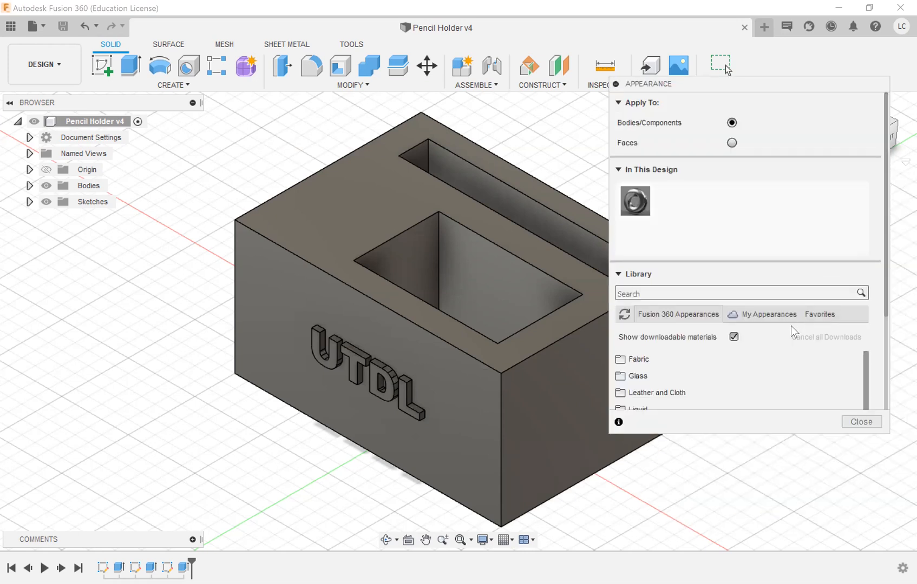
scroll(784, 364, down, 1)
scroll(785, 364, up, 1)
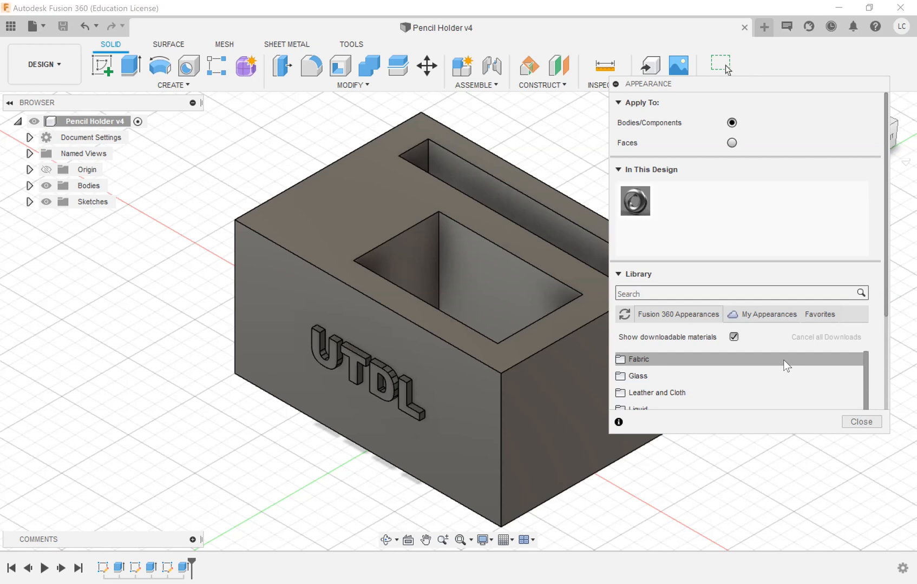
scroll(783, 363, down, 4)
scroll(690, 318, down, 1)
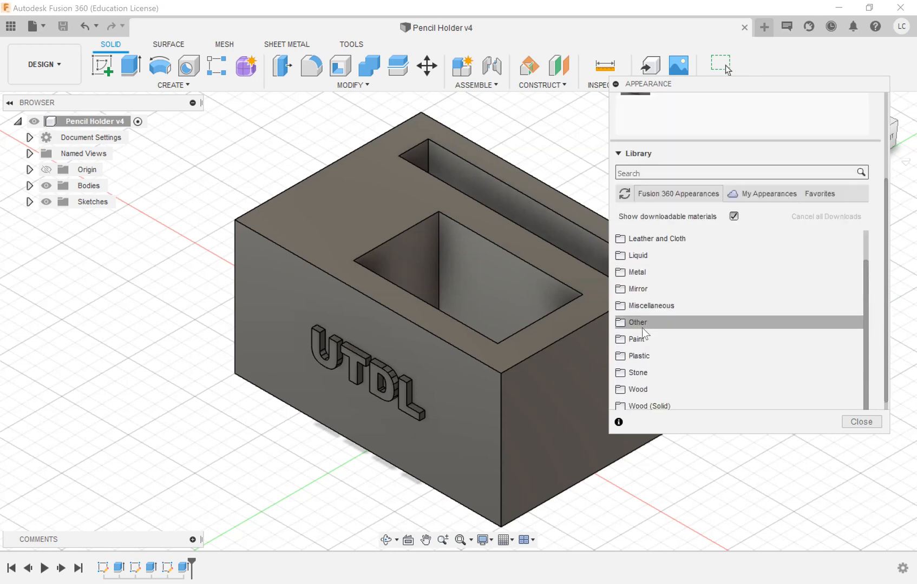
click(676, 355)
scroll(707, 322, down, 2)
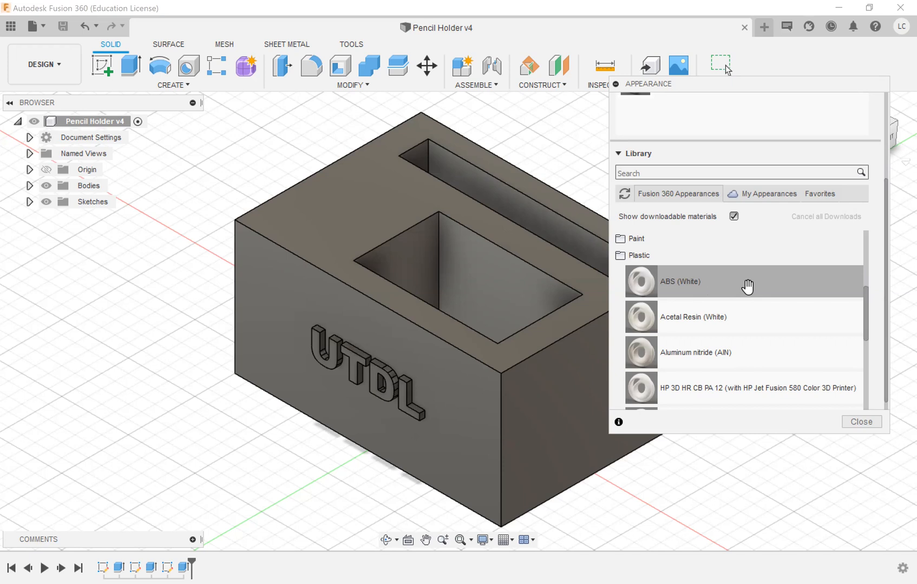
drag(702, 284, 396, 241)
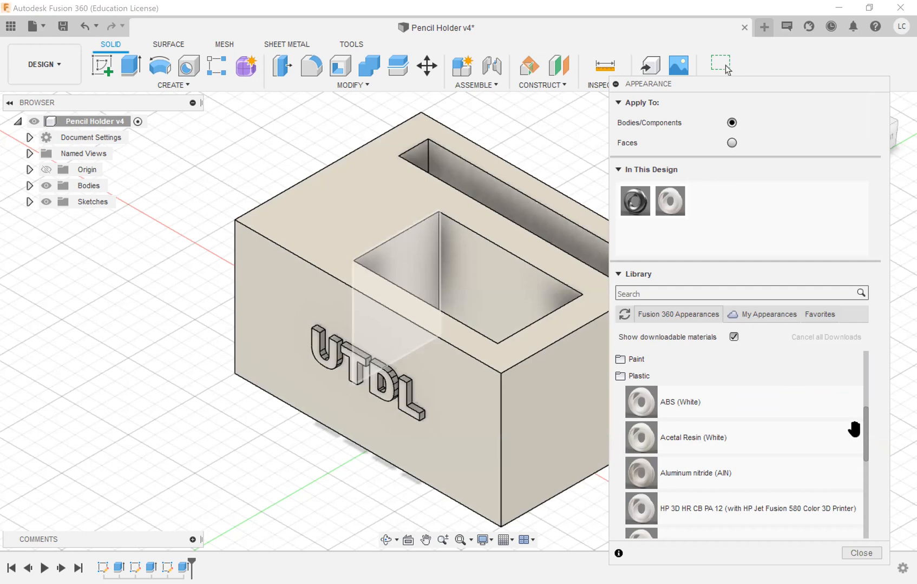
Try the Cherry wood appearance on the pencil holder body and switch it back to ABS (White)
click(636, 377)
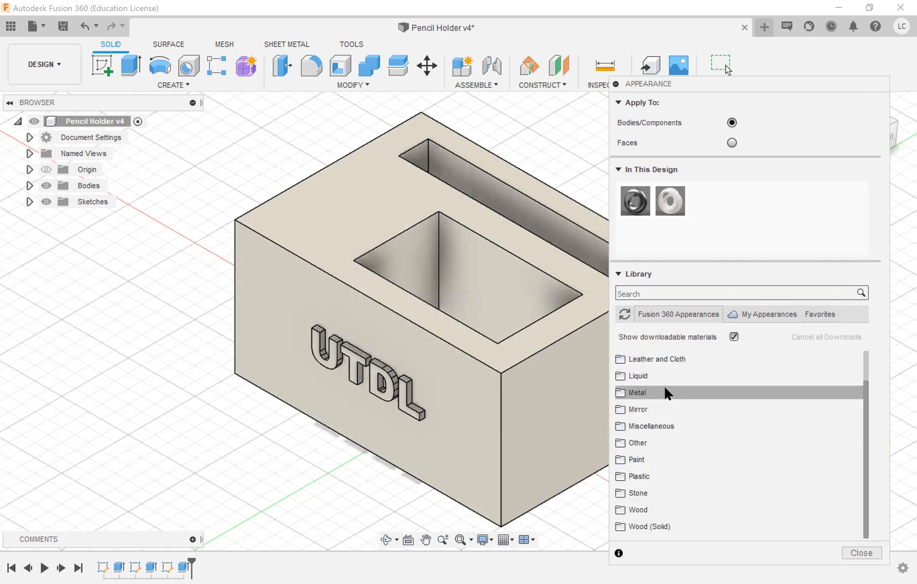
click(623, 512)
scroll(700, 439, down, 8)
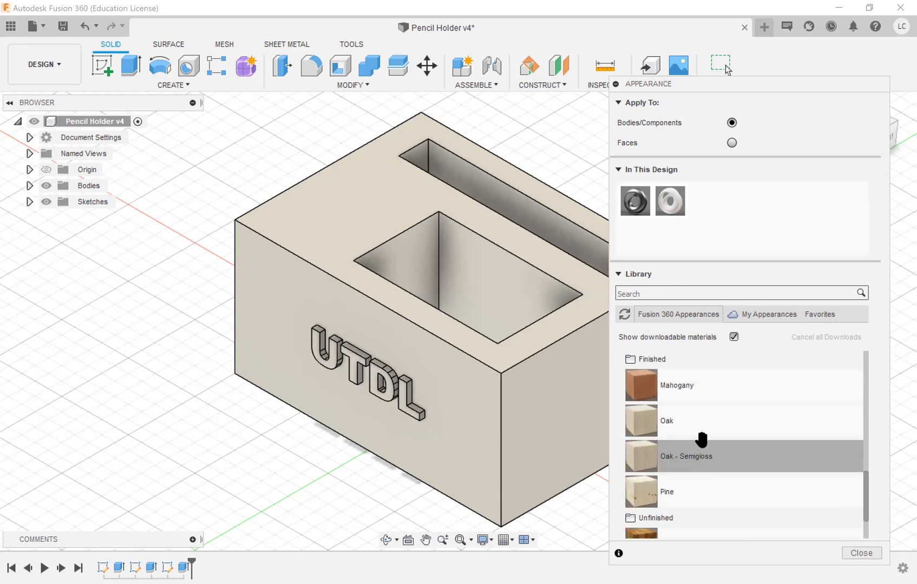
scroll(698, 433, up, 2)
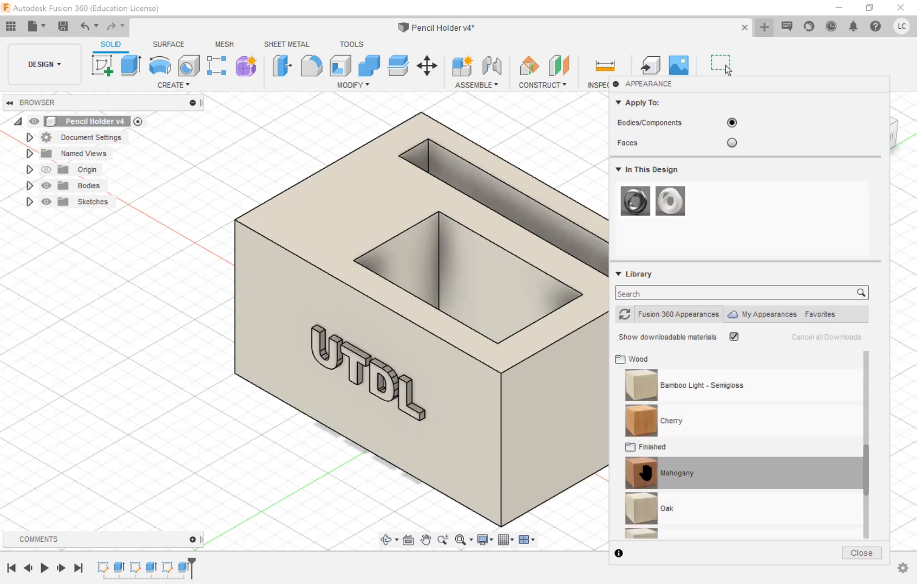
drag(642, 421, 393, 261)
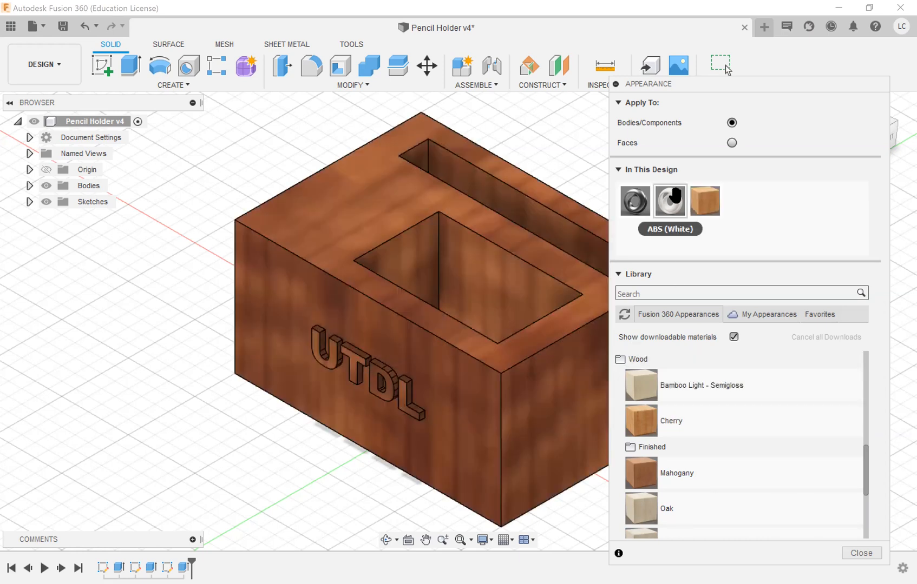
drag(677, 202, 462, 221)
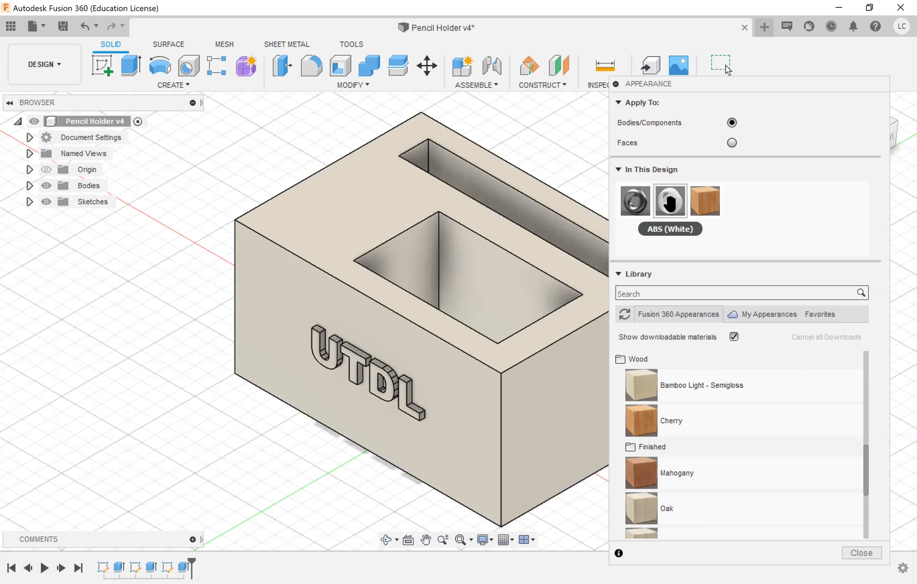
right_click(670, 206)
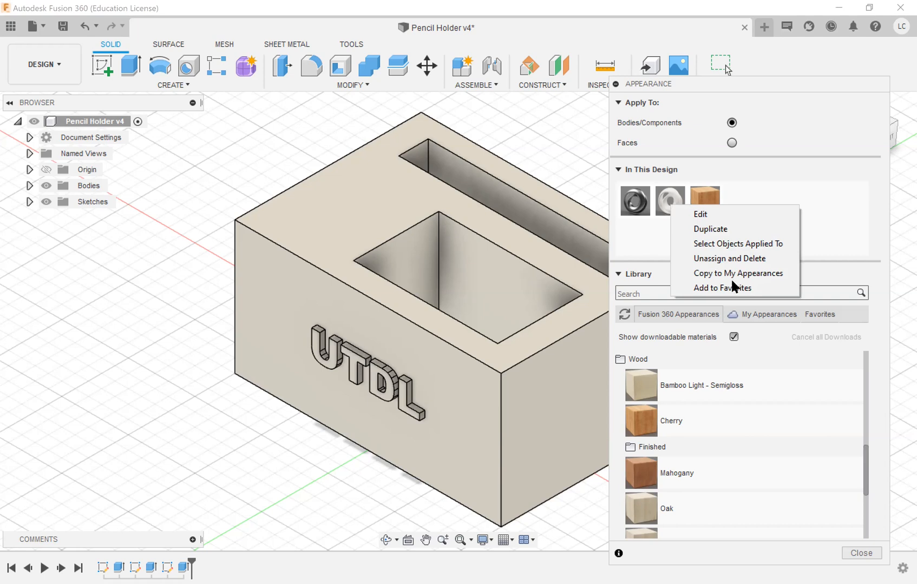
right_click(801, 199)
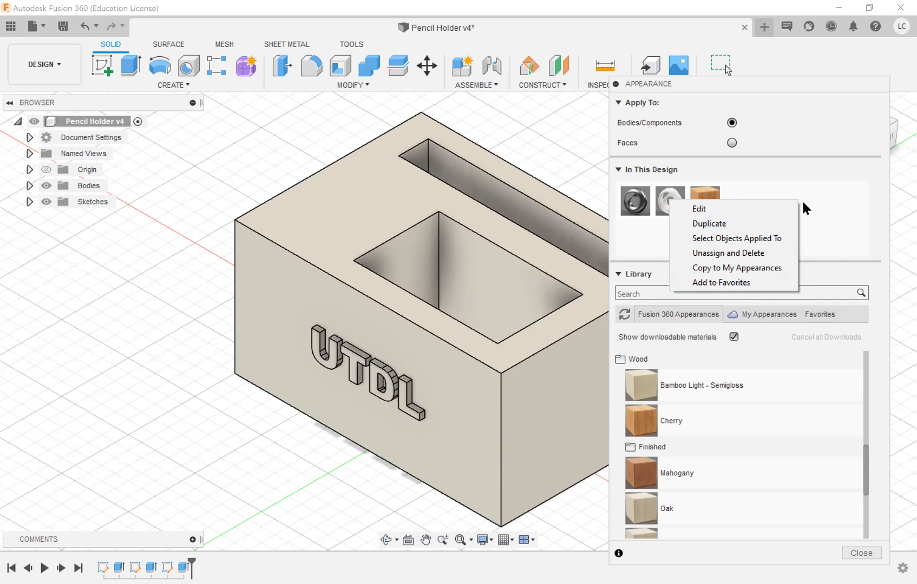
click(730, 209)
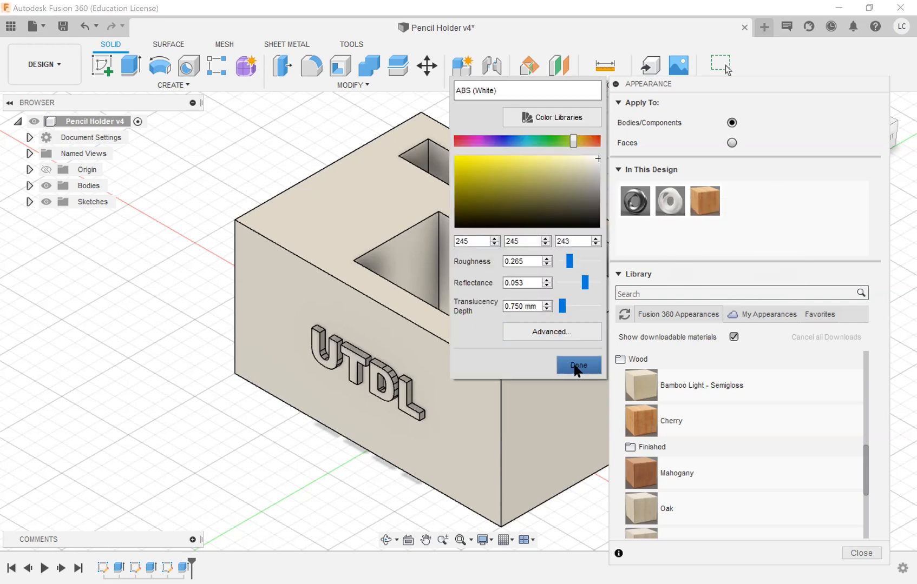
click(577, 368)
Edit the ABS (White) appearance used in the design and set its color to blue, RGB 70, 110, 219
right_click(704, 210)
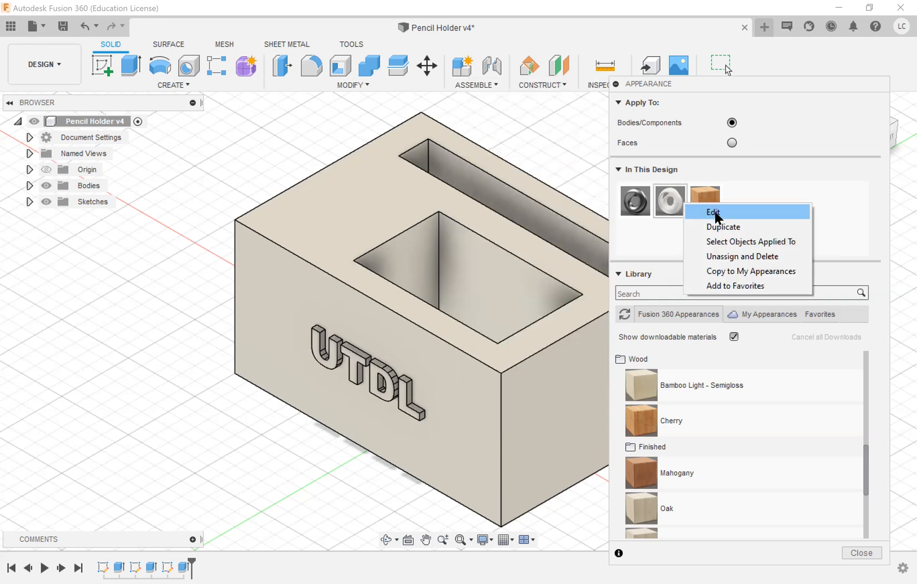
click(714, 213)
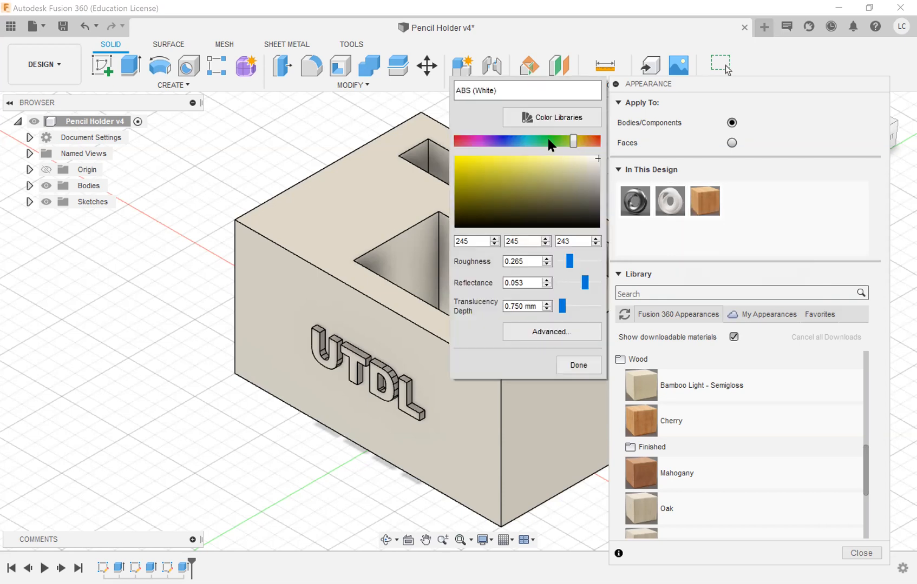
drag(572, 139, 500, 165)
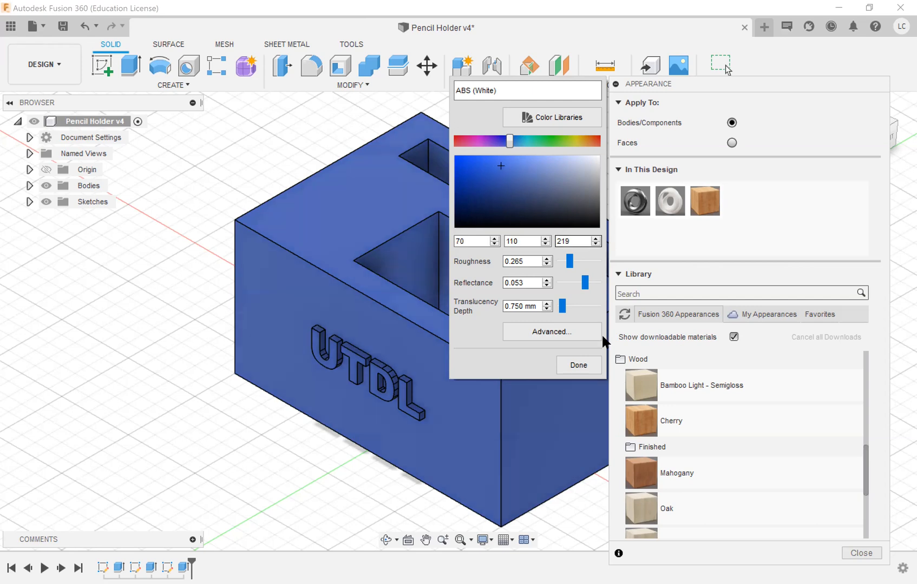
click(590, 368)
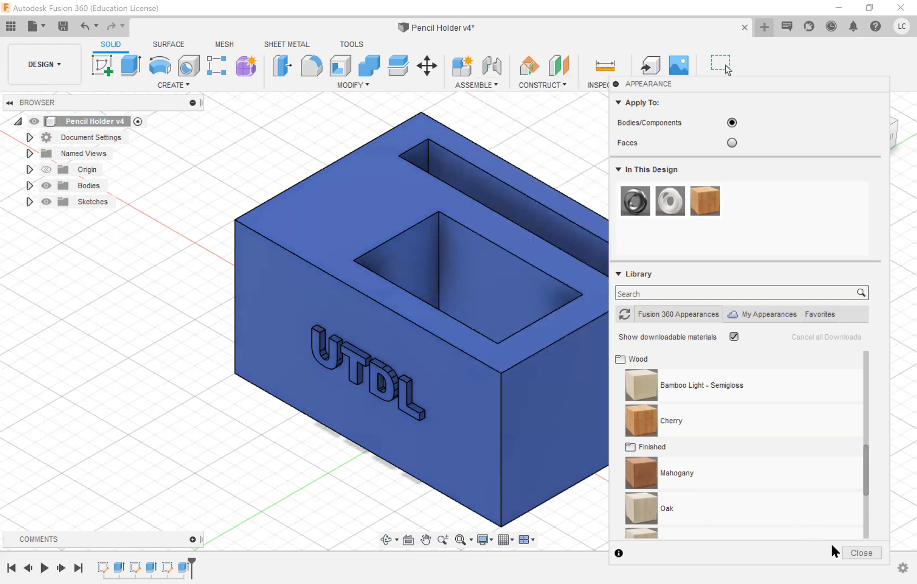
Finish the appearance assignment and save the blue pencil holder as a new version
click(859, 552)
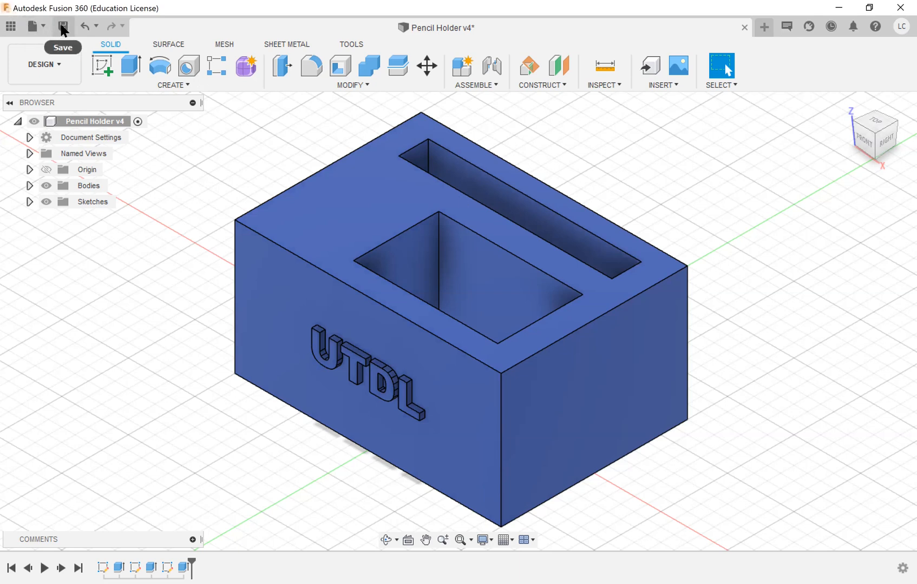
click(440, 332)
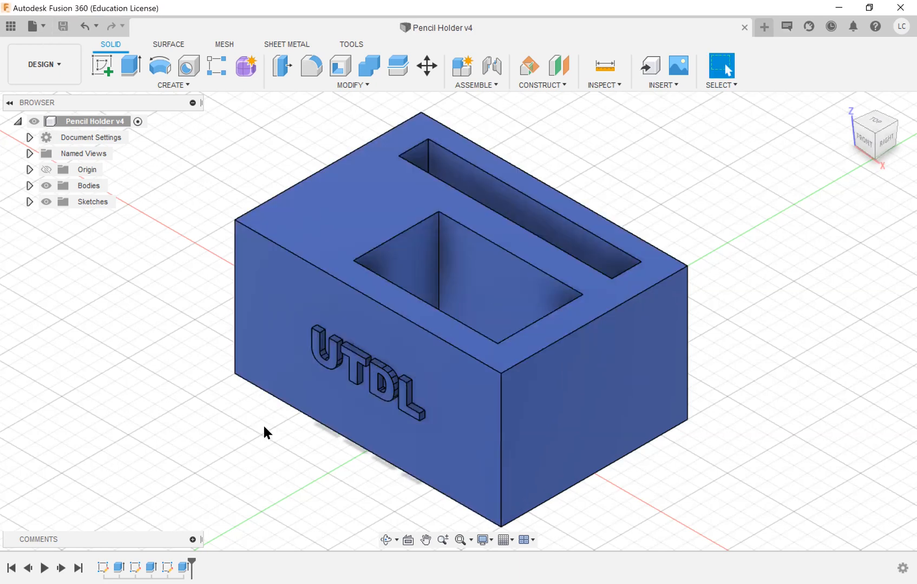
scroll(471, 301, up, 1)
scroll(471, 301, down, 1)
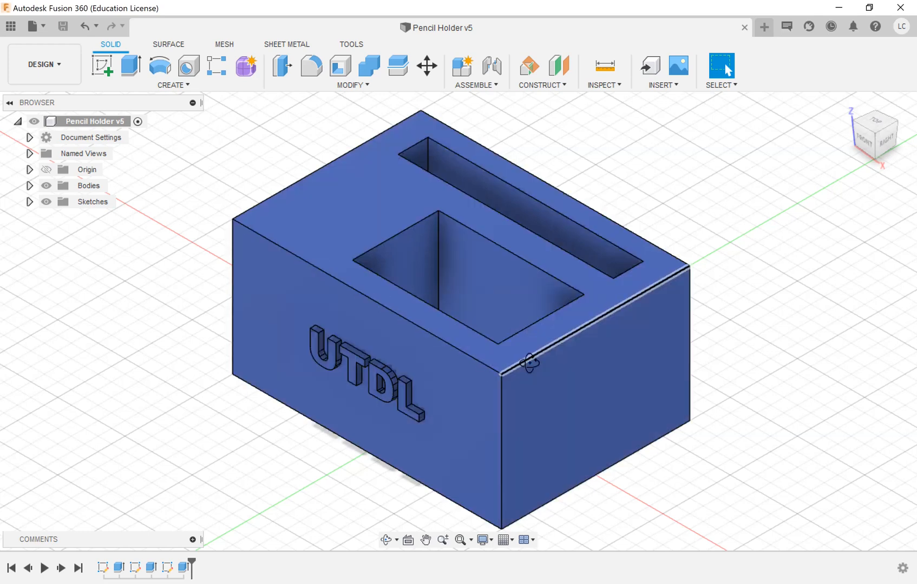
mouse_move(608, 366)
shift+middle_down()
mouse_move(583, 395)
mouse_move(599, 427)
mouse_move(631, 385)
mouse_move(629, 368)
mouse_move(629, 400)
shift+middle_up()
shift+middle_drag(449, 386, 421, 395)
shift+middle_drag(503, 421, 613, 325)
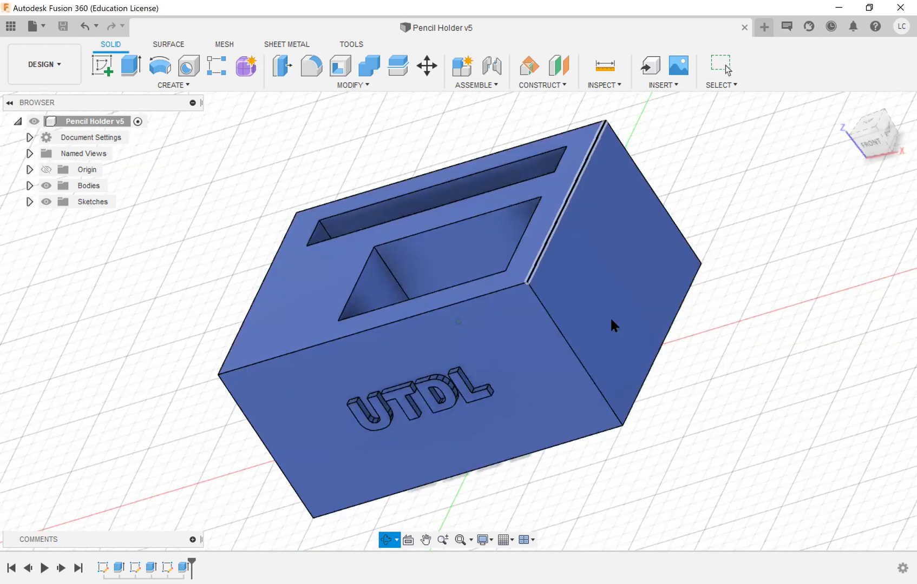
click(846, 103)
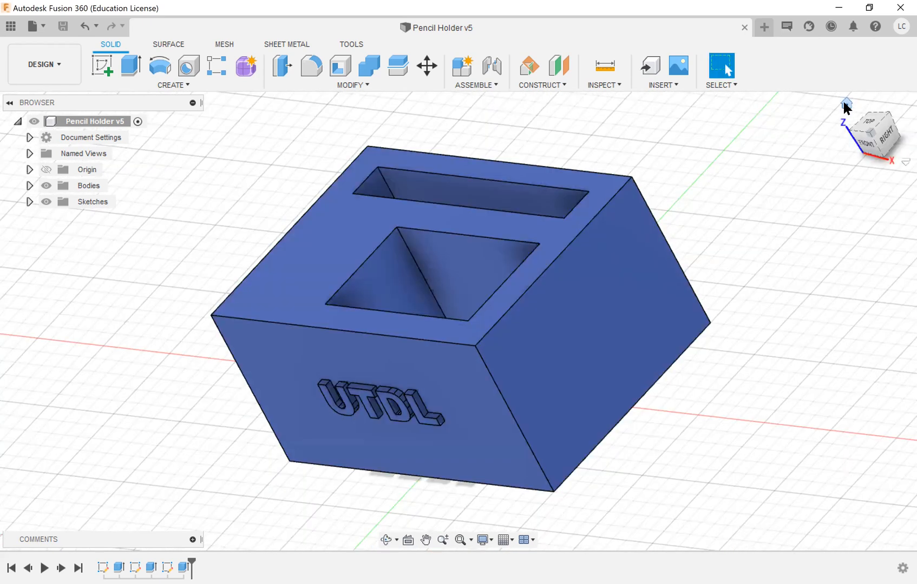